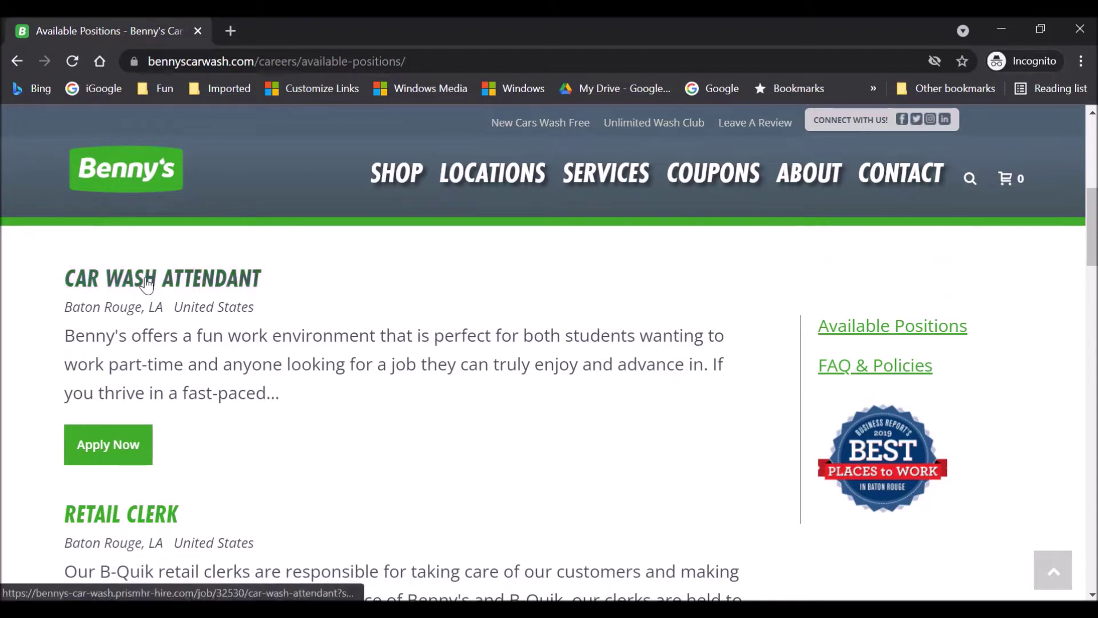
Review the Car Wash Attendant posting's $9–$12/hour pay and duties, then start applying.
click(118, 445)
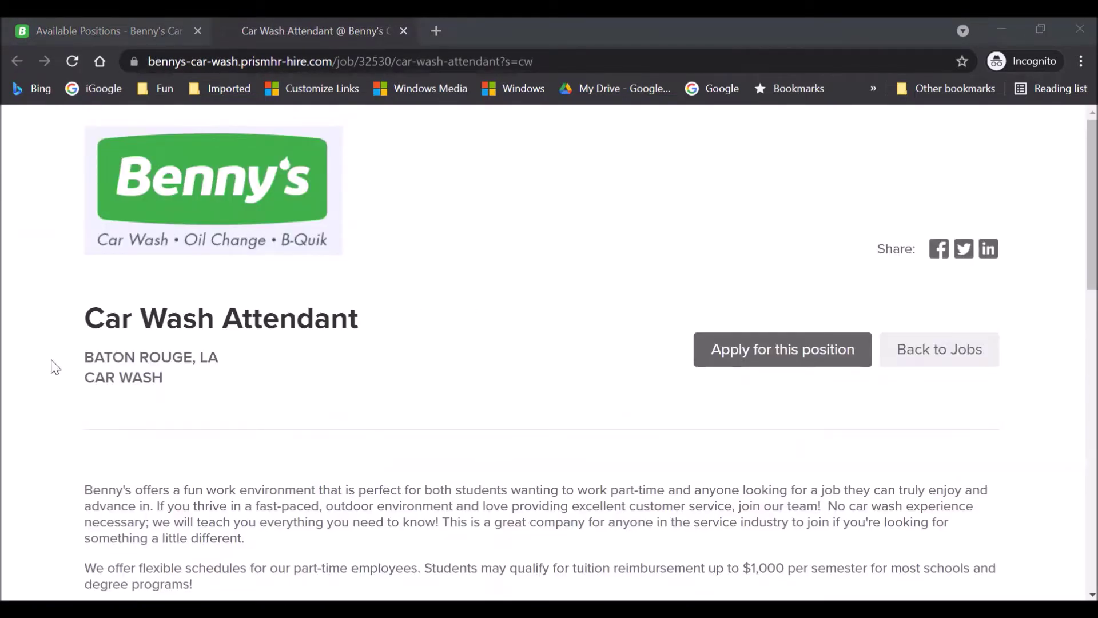
scroll(1075, 252, down, 3)
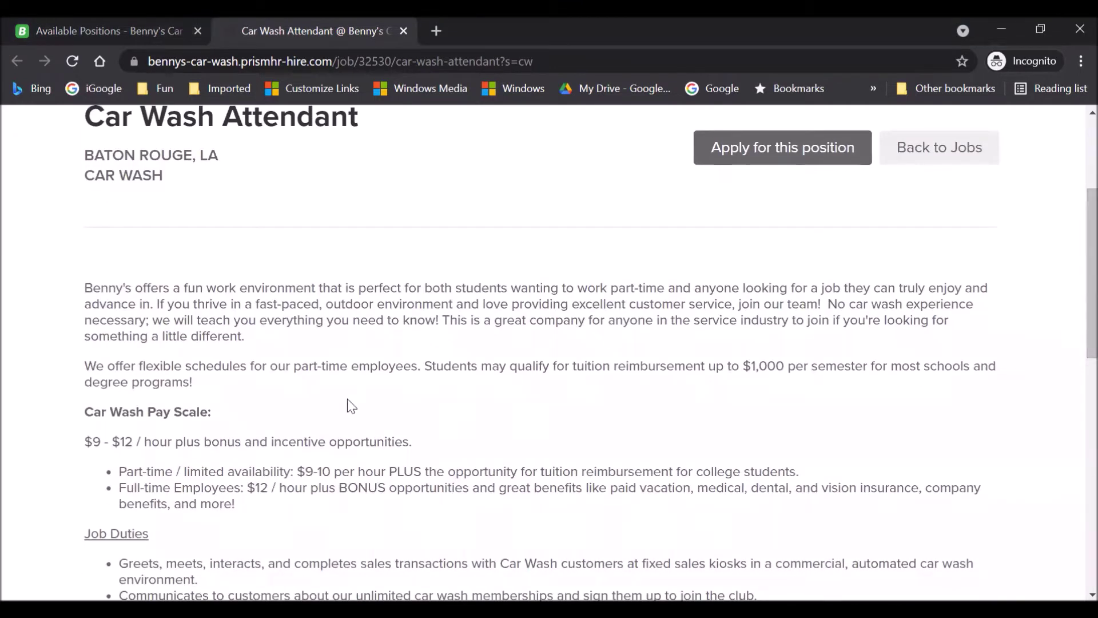
drag(87, 446, 478, 434)
scroll(1077, 347, down, 2)
scroll(1077, 348, down, 2)
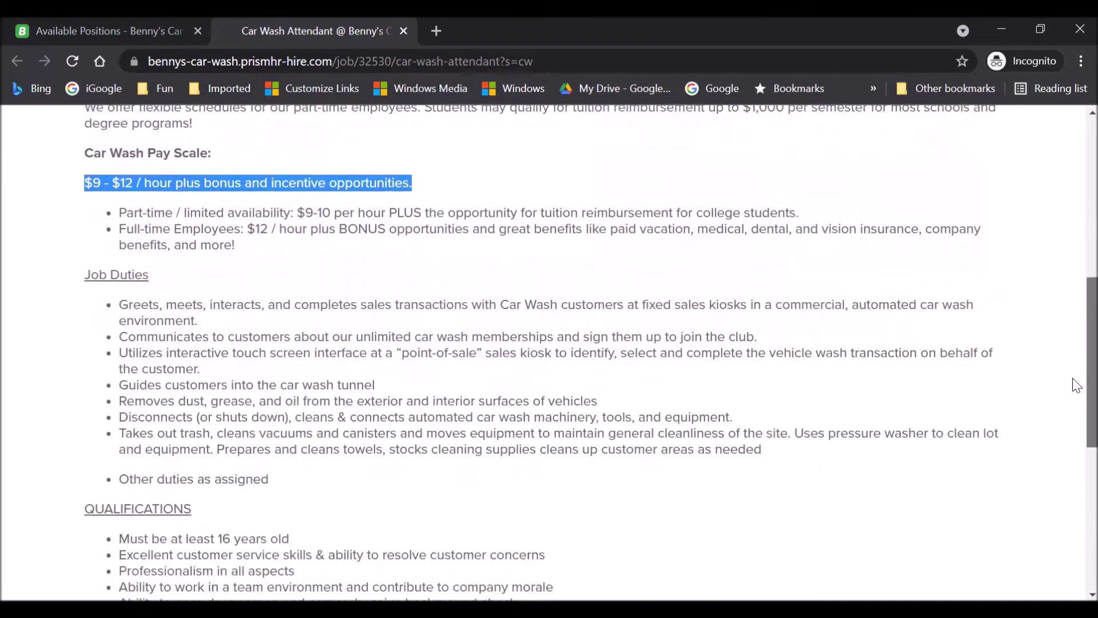
scroll(1074, 412, down, 3)
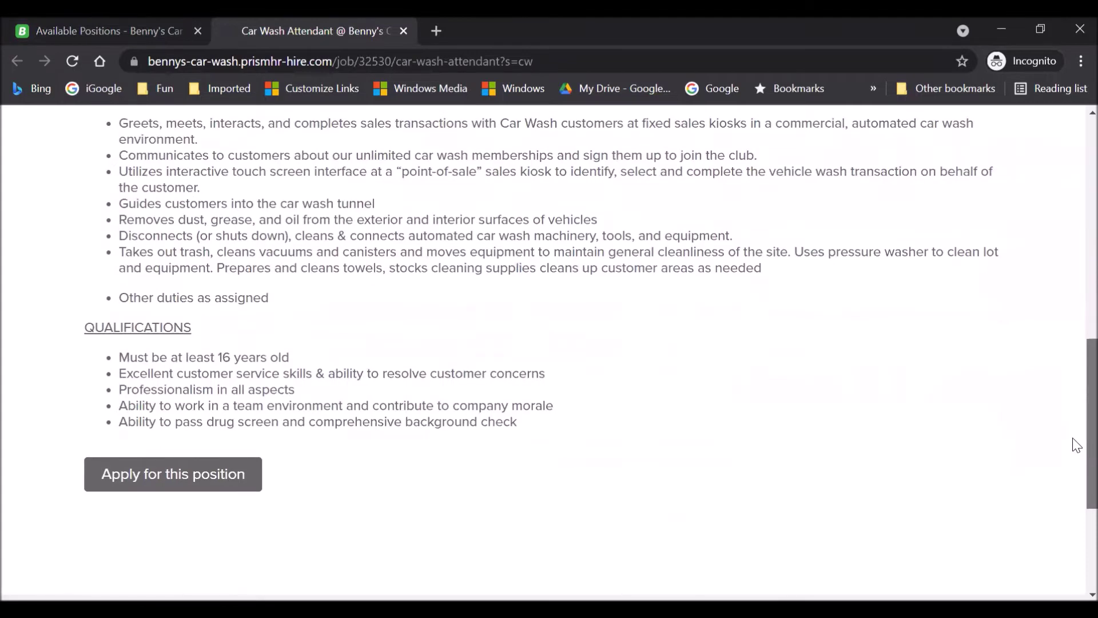
scroll(1073, 401, up, 3)
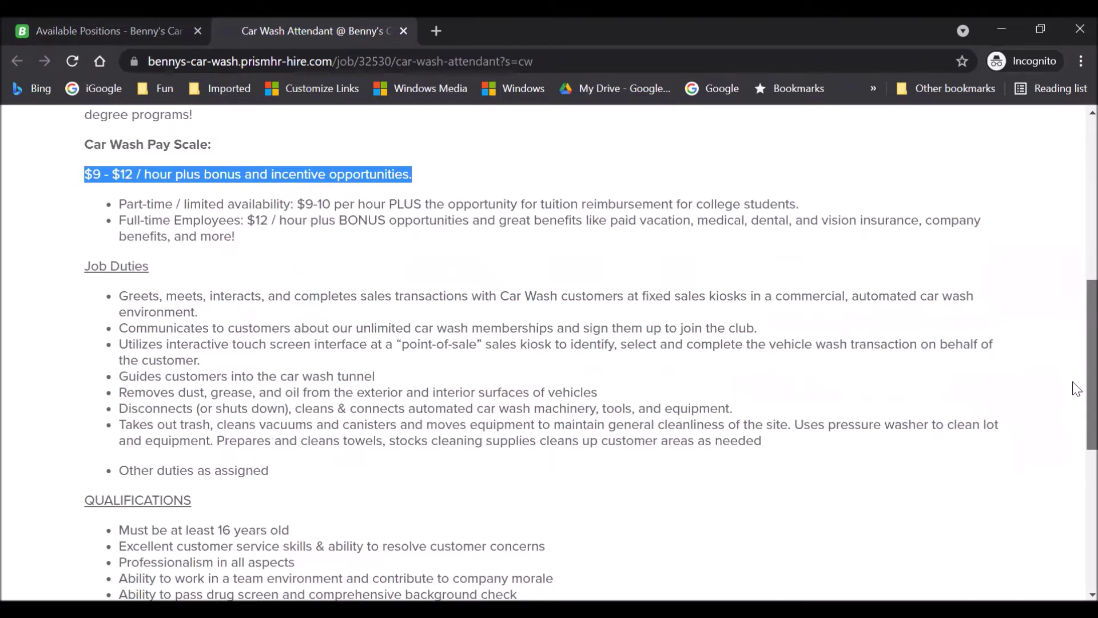
scroll(1075, 400, down, 2)
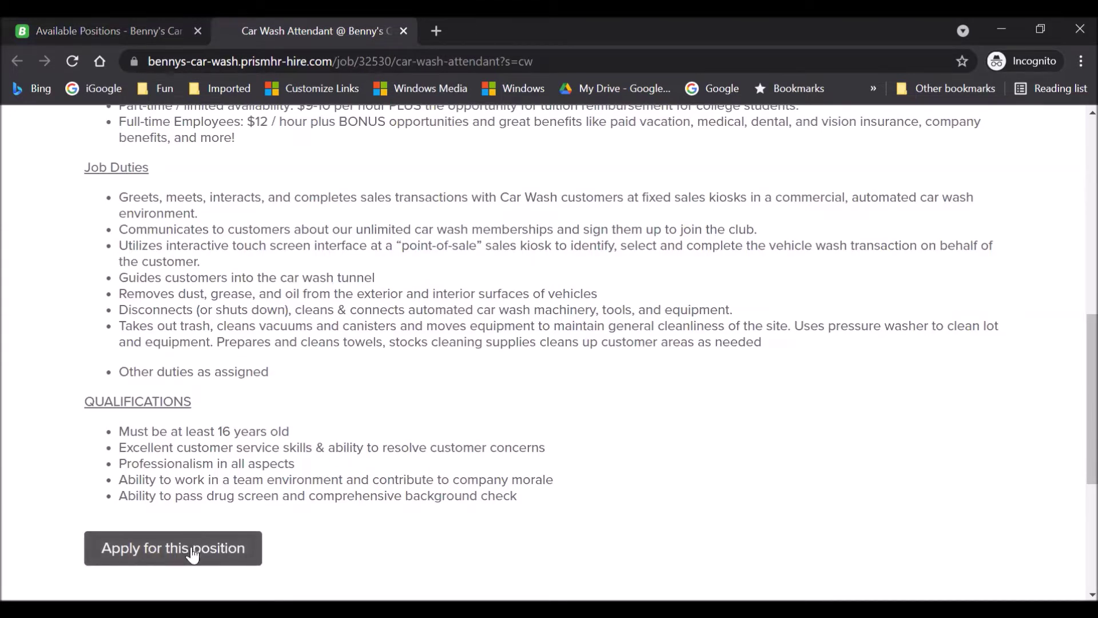
scroll(1072, 421, up, 10)
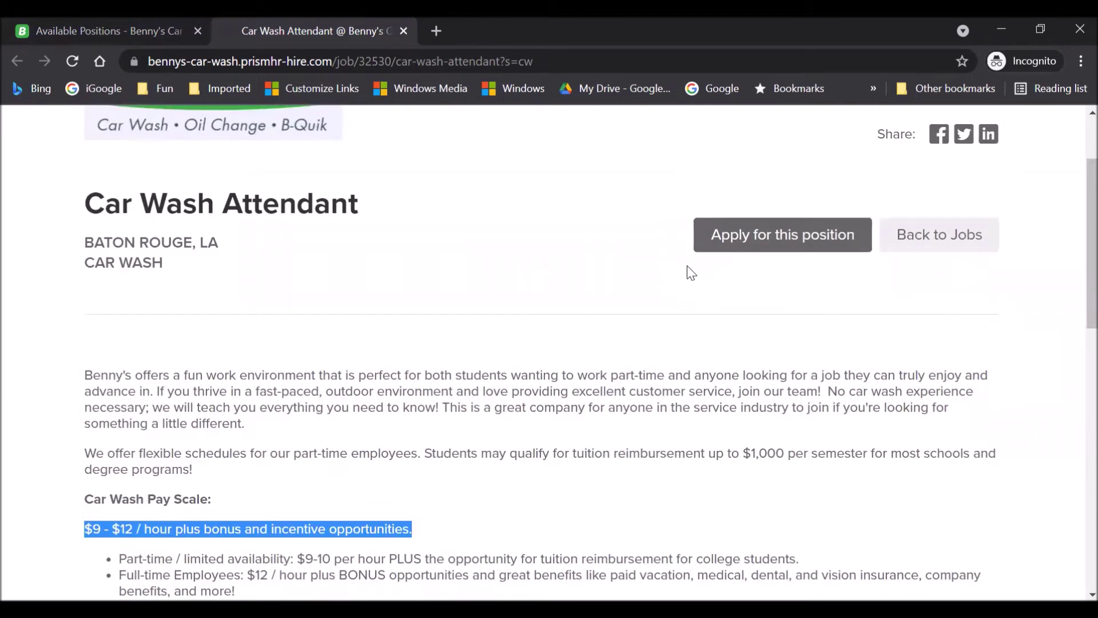
click(738, 237)
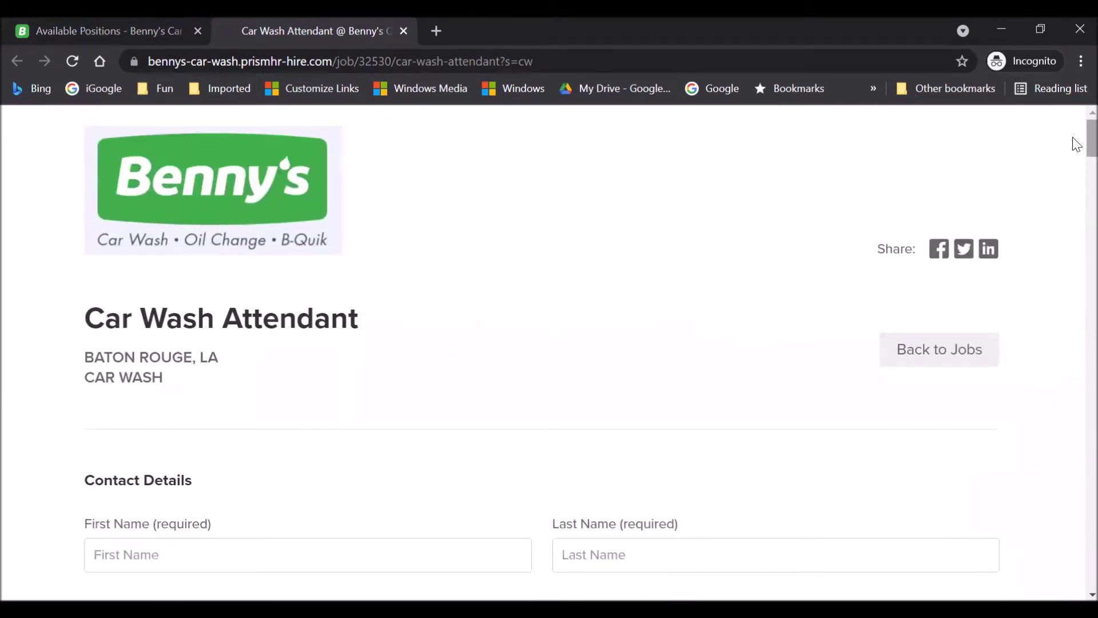
Enter the applicant's first and last name in Contact Details.
scroll(1077, 144, down, 4)
scroll(1077, 147, up, 3)
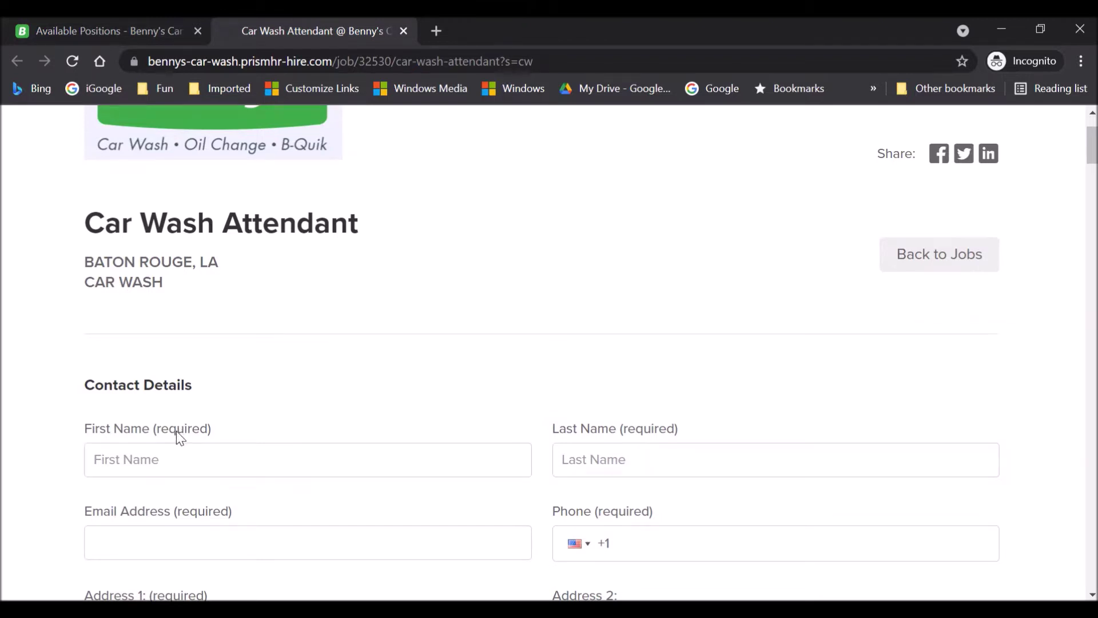
drag(92, 431, 215, 424)
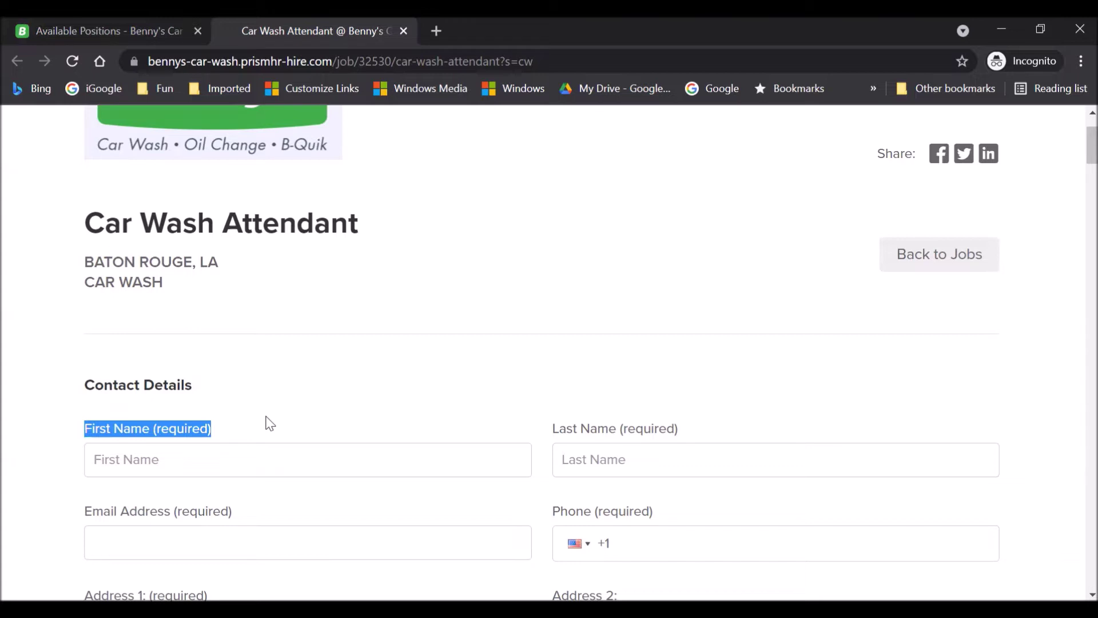
click(235, 464)
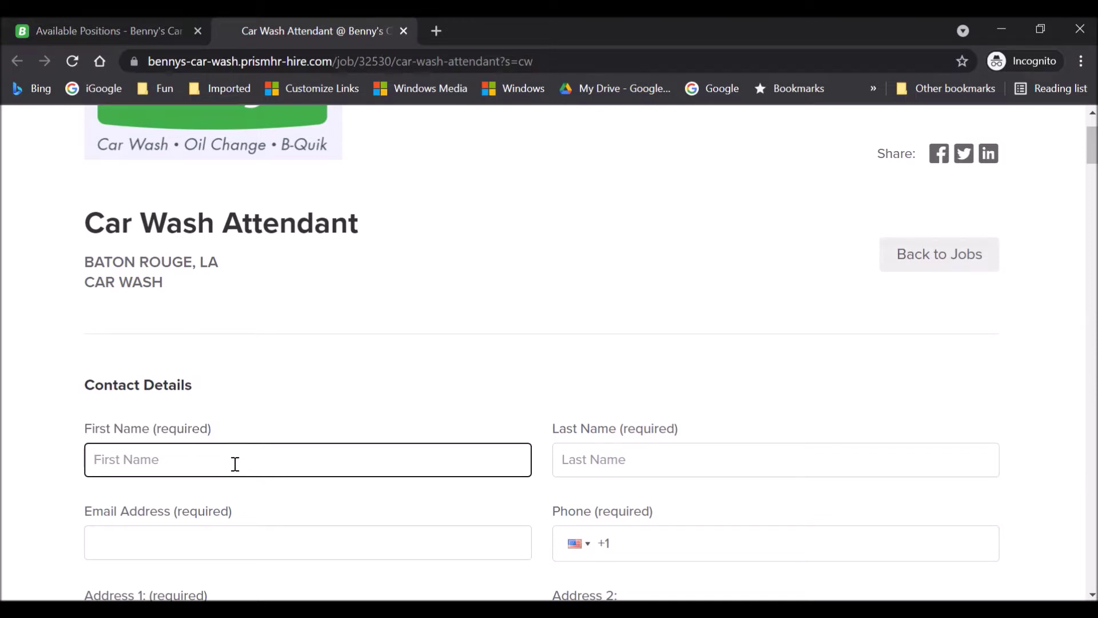
text(Jane)
click(636, 466)
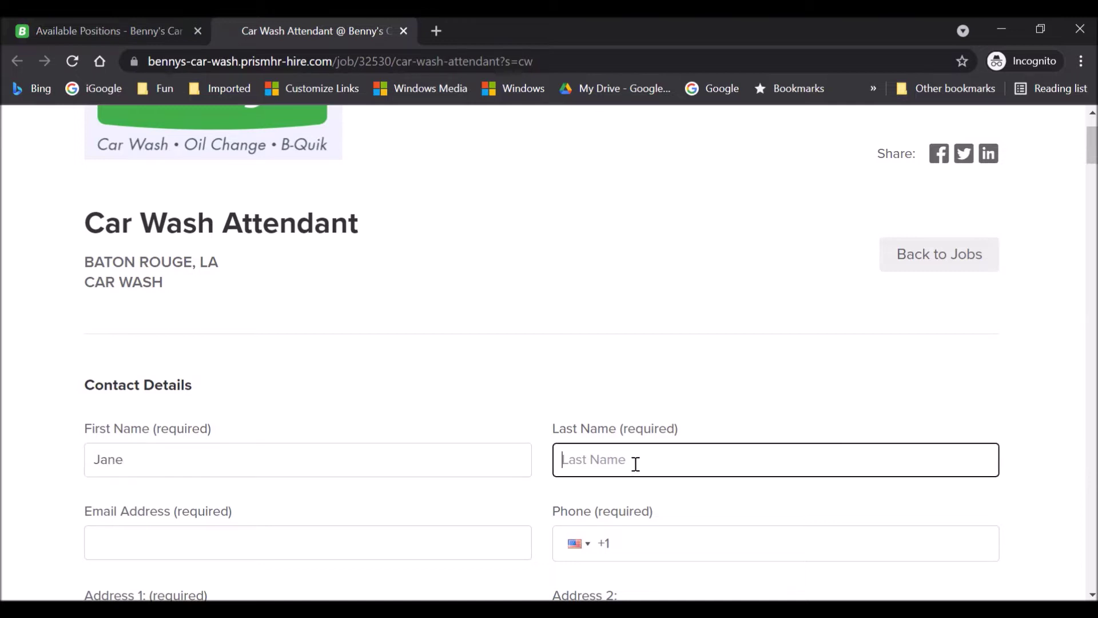
click(329, 462)
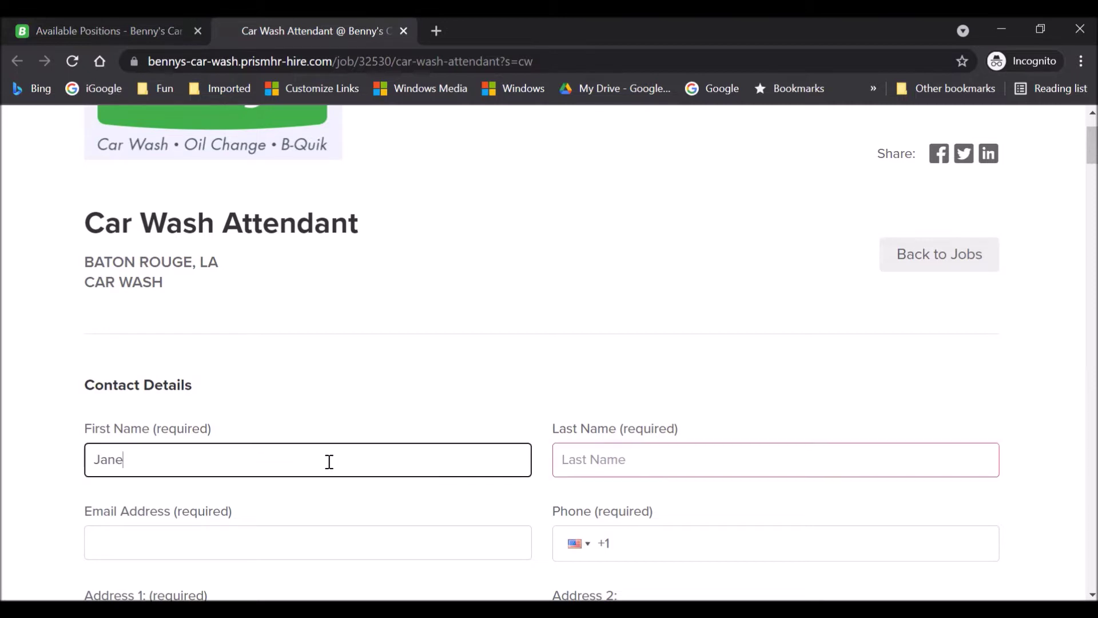
key(Tab)
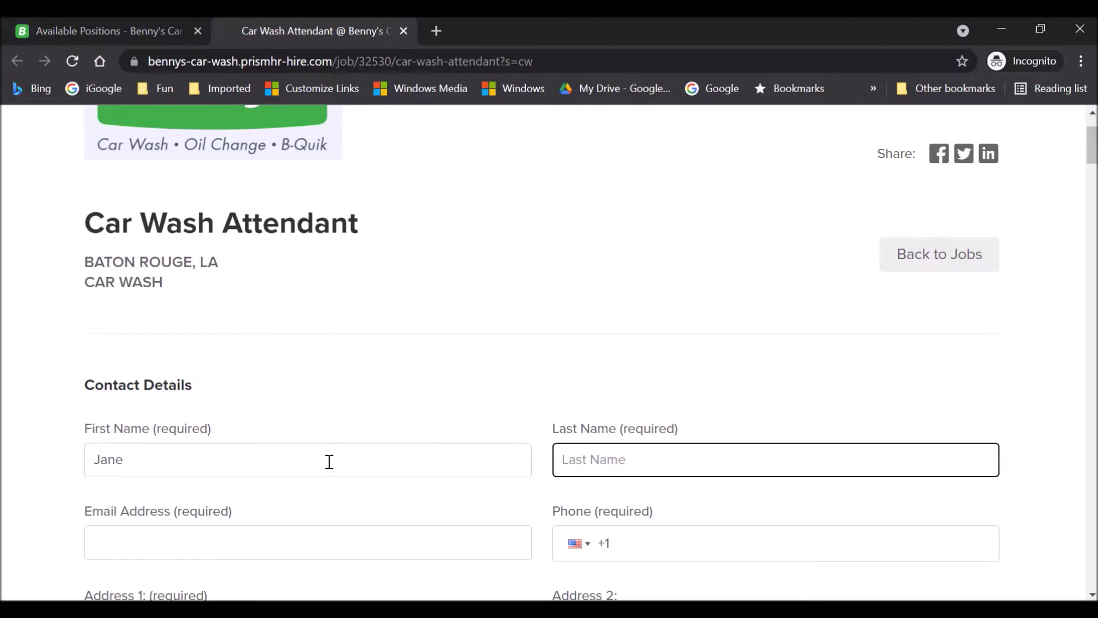
text(Public)
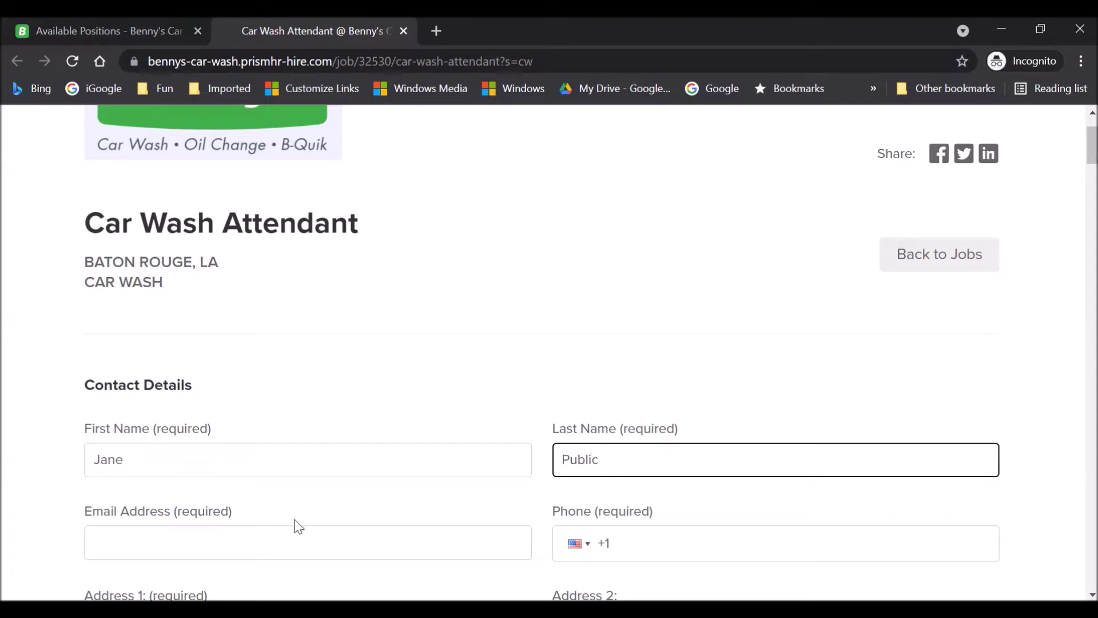
Fill in the applicant's e-mail address, phone number and street address.
key(Tab)
scroll(10, 436, down, 2)
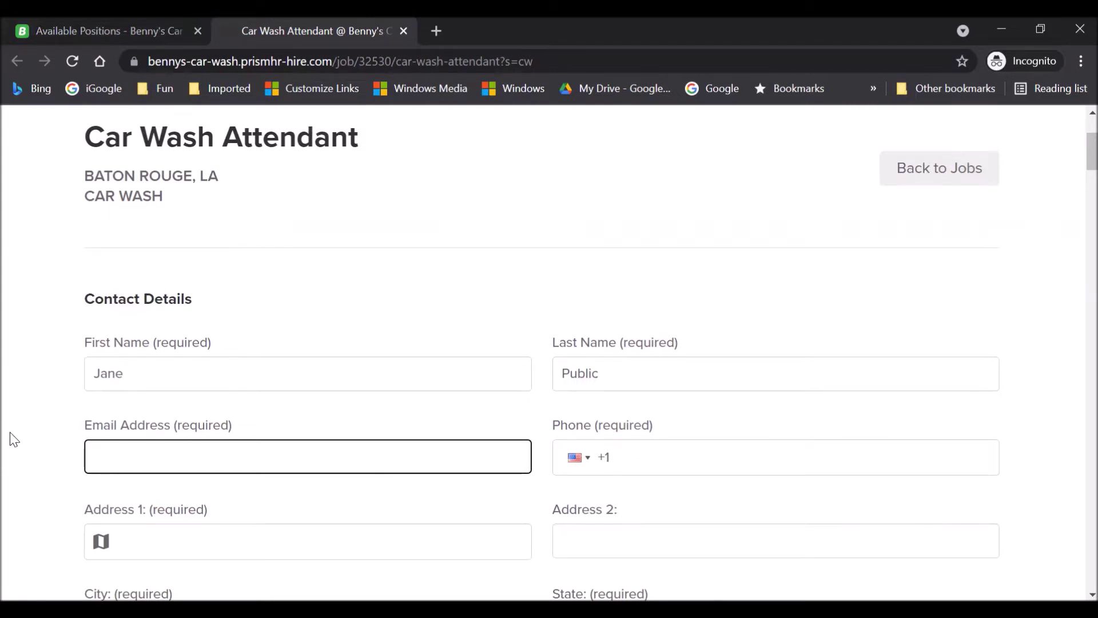
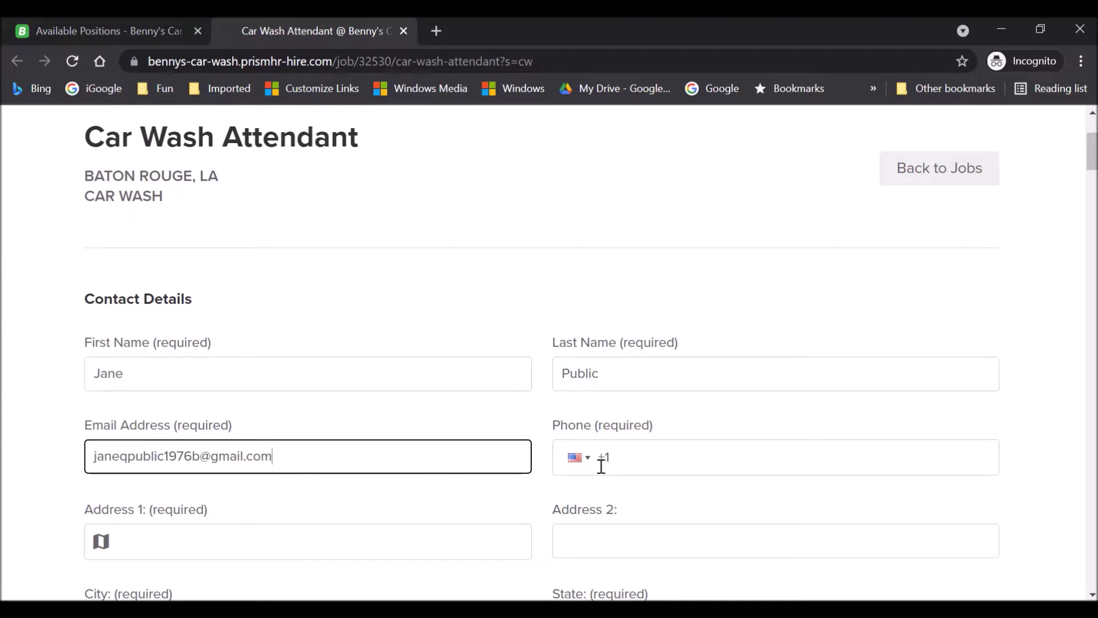
click(645, 454)
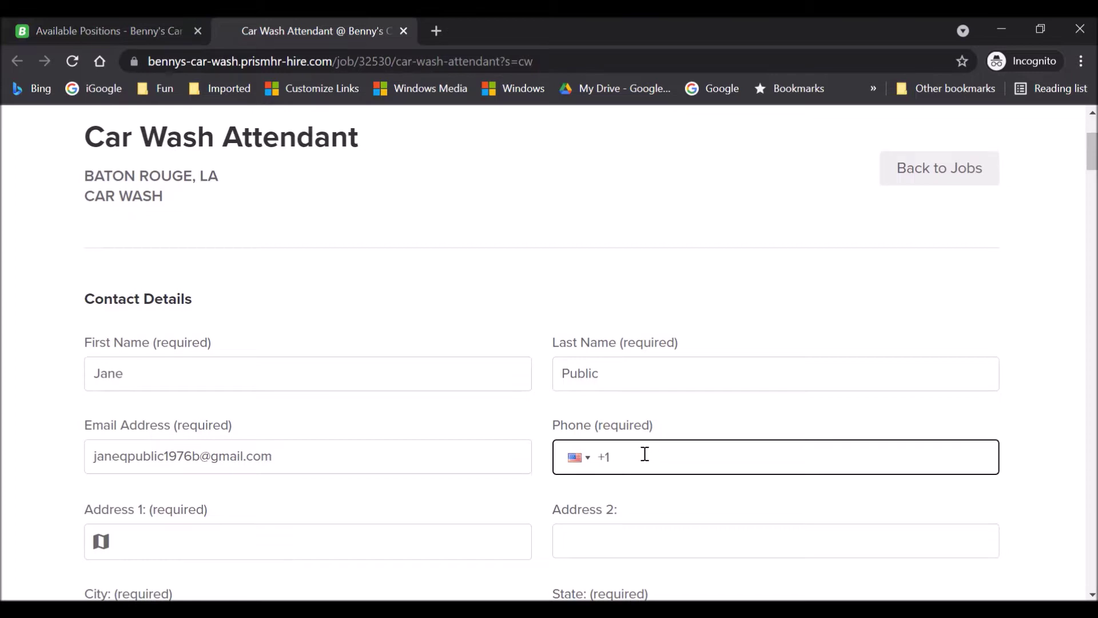
click(210, 543)
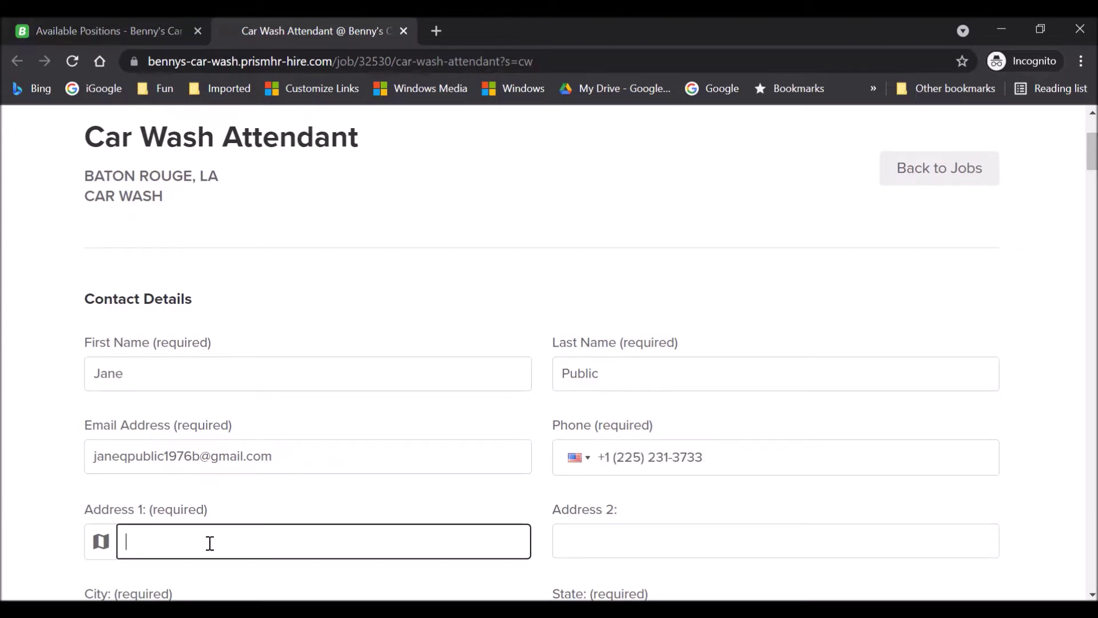
text(4321 ABC Street)
key(Tab)
scroll(167, 482, down, 3)
Complete the address with city Baton Rouge, state Louisiana and the zip code.
click(156, 452)
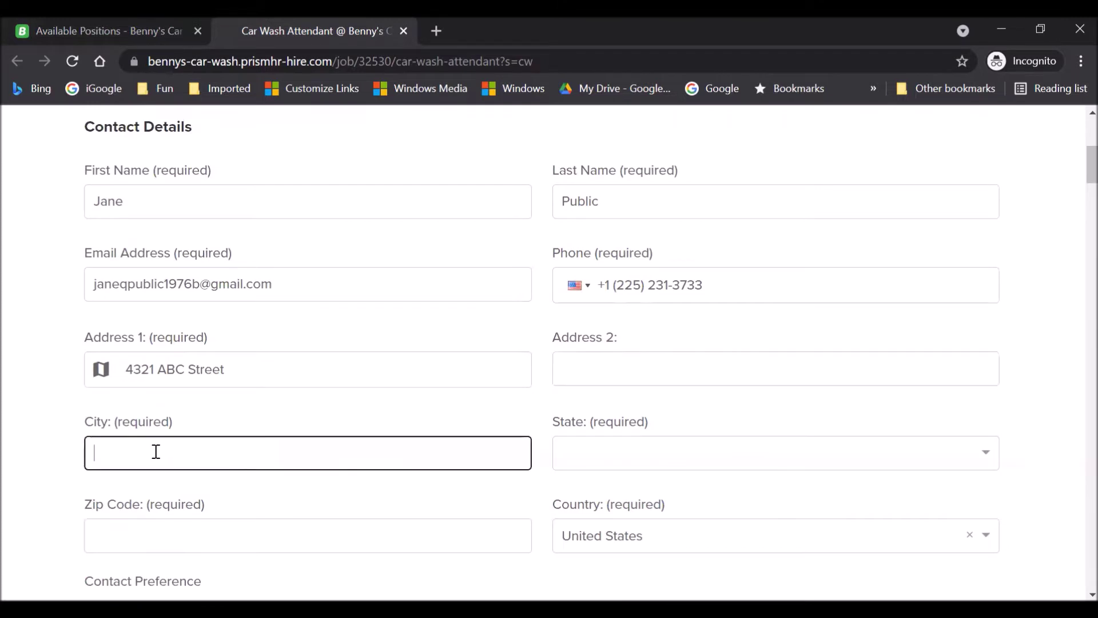
text(Baton Rouge)
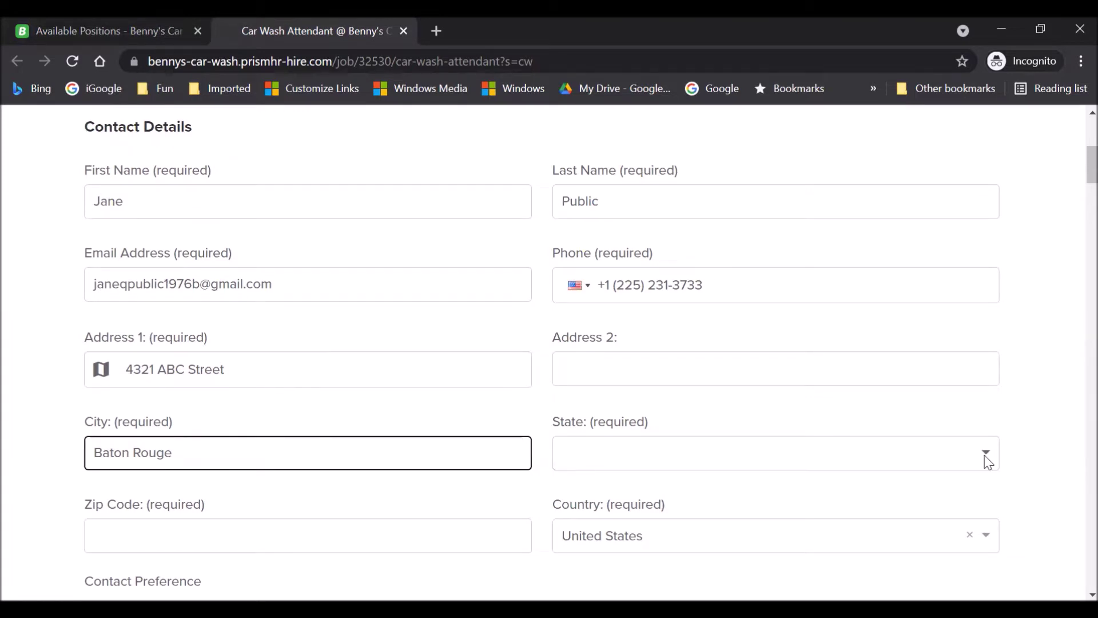
click(986, 457)
scroll(1073, 386, down, 3)
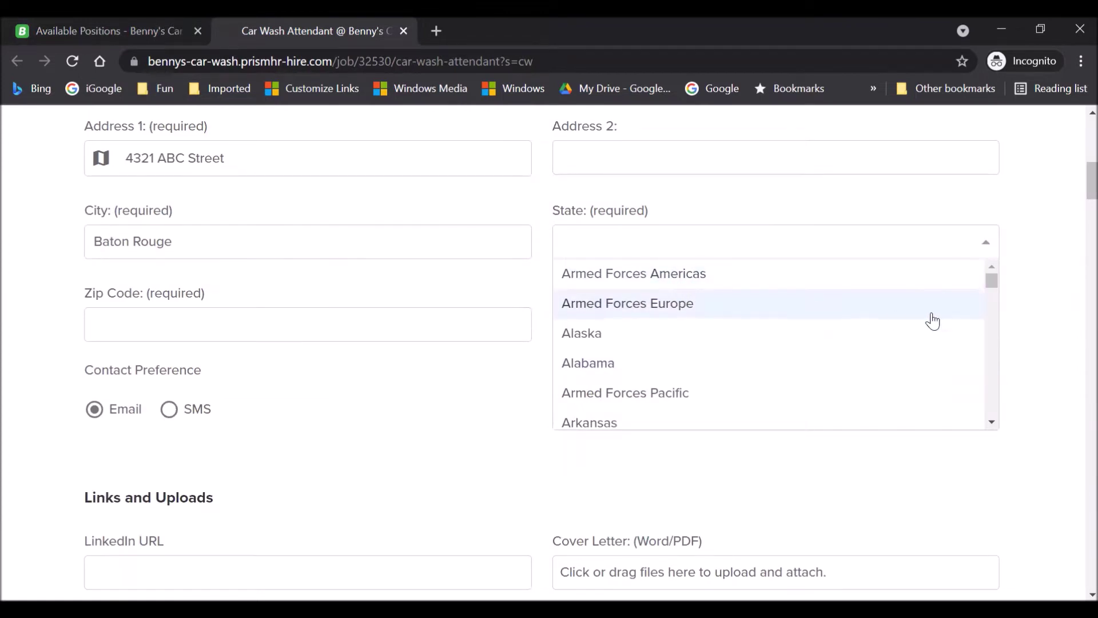
drag(994, 281, 984, 341)
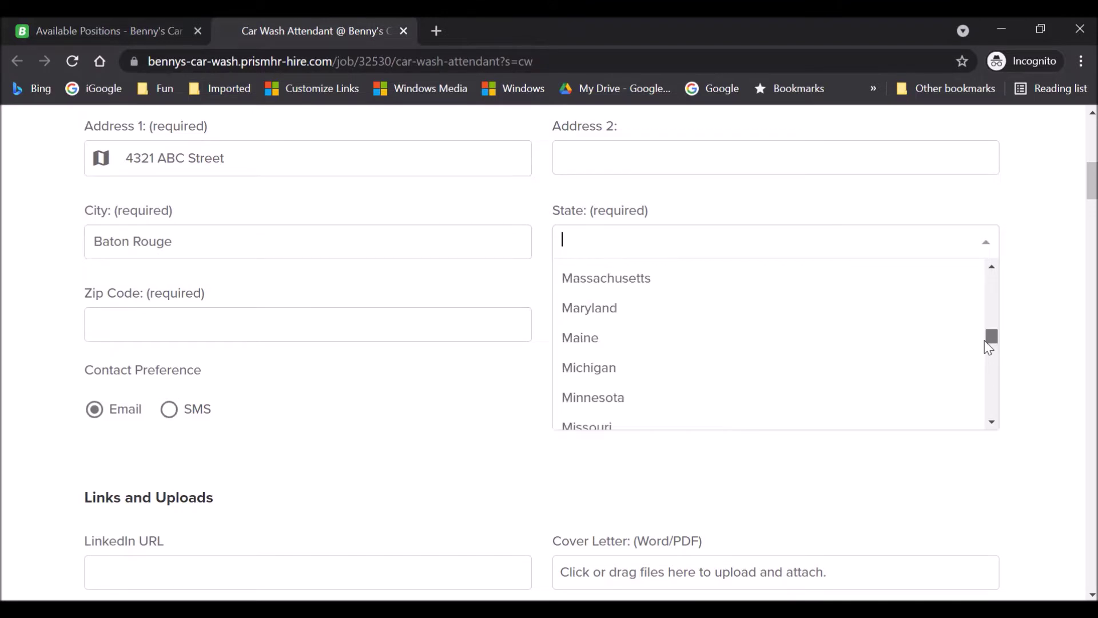
scroll(728, 363, up, 3)
scroll(729, 365, down, 2)
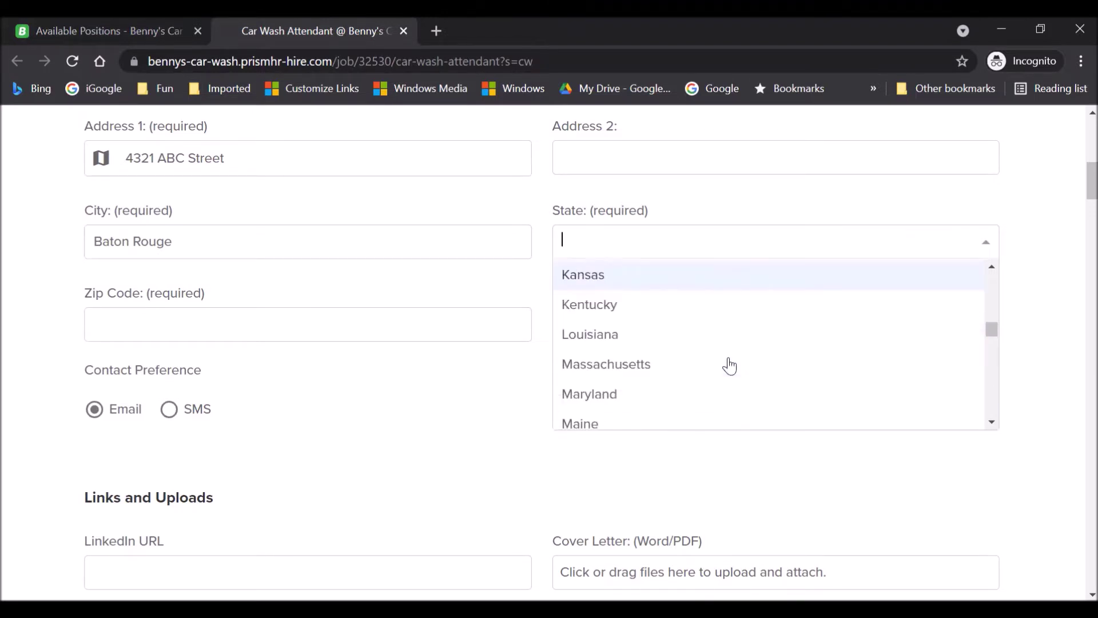
click(581, 338)
click(306, 334)
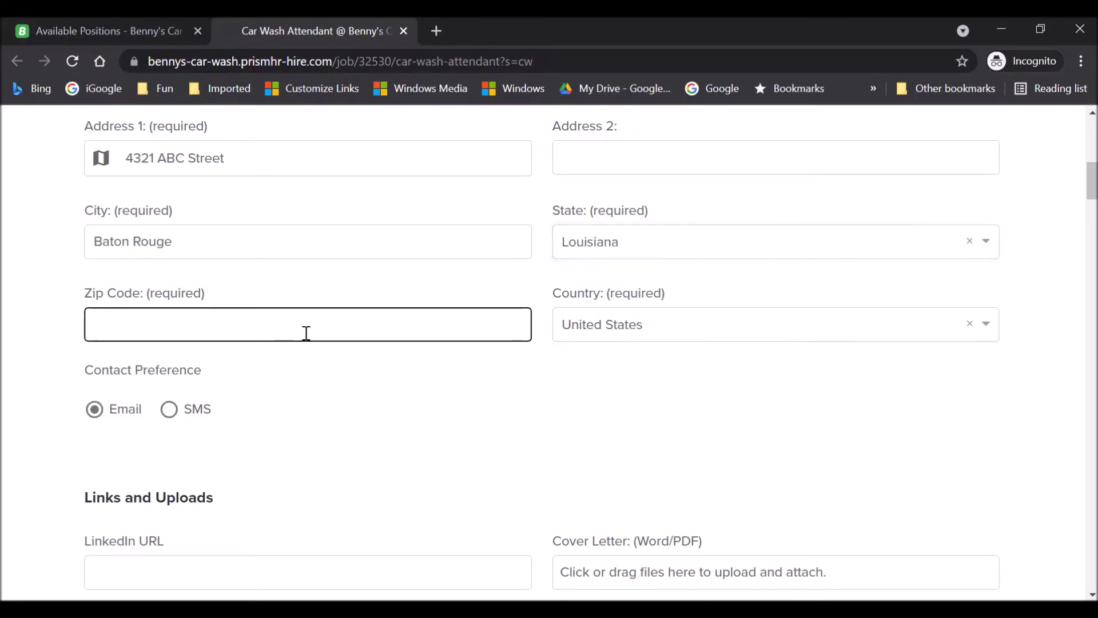
text(0)
key(BackSpace)
text(70807)
Bring up the file chooser from the Resume (Word/PDF) upload box in Links and Uploads.
scroll(392, 417, down, 5)
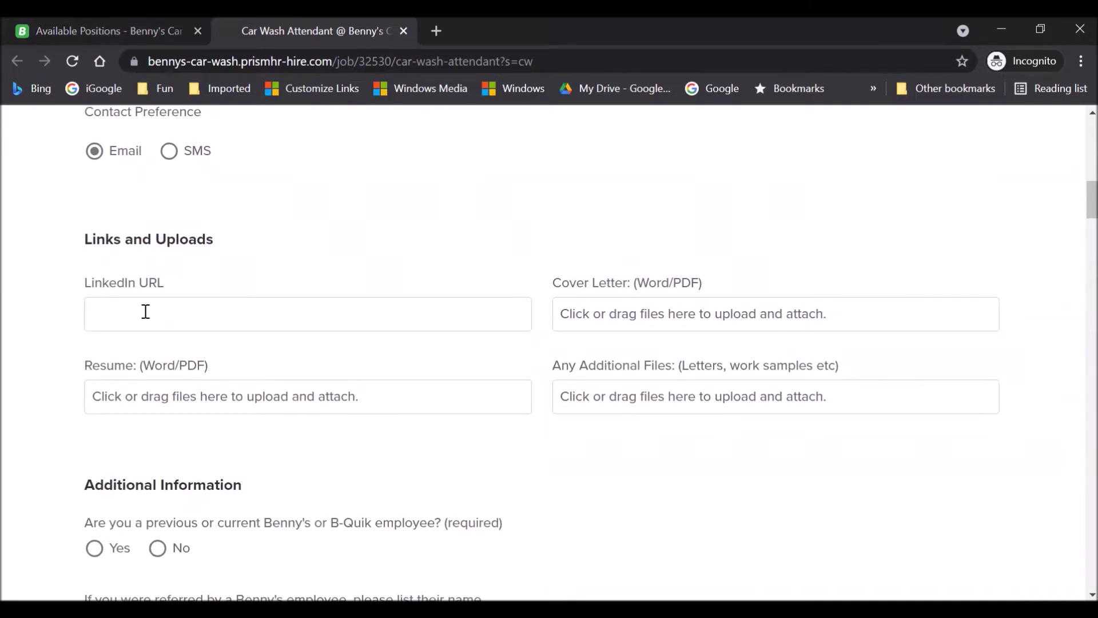
click(145, 312)
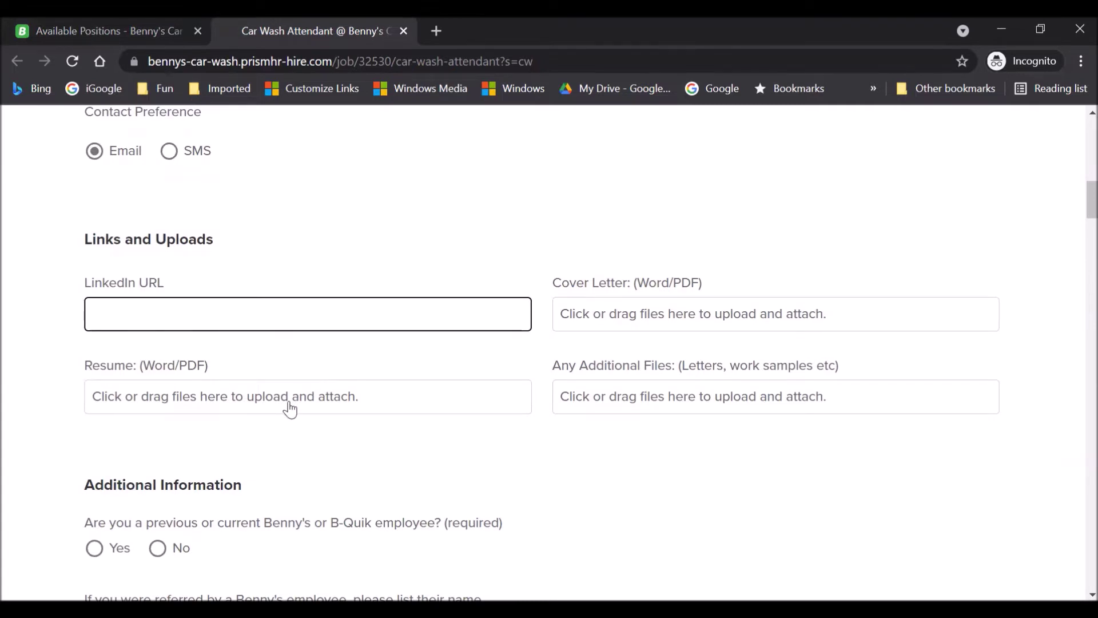
drag(147, 368, 204, 366)
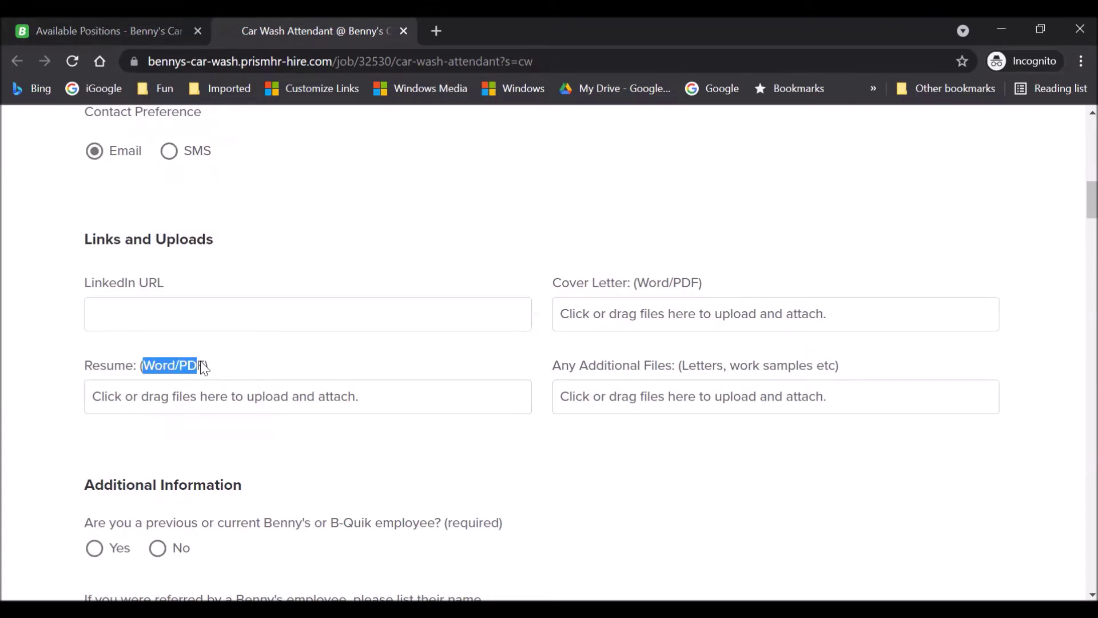
click(296, 408)
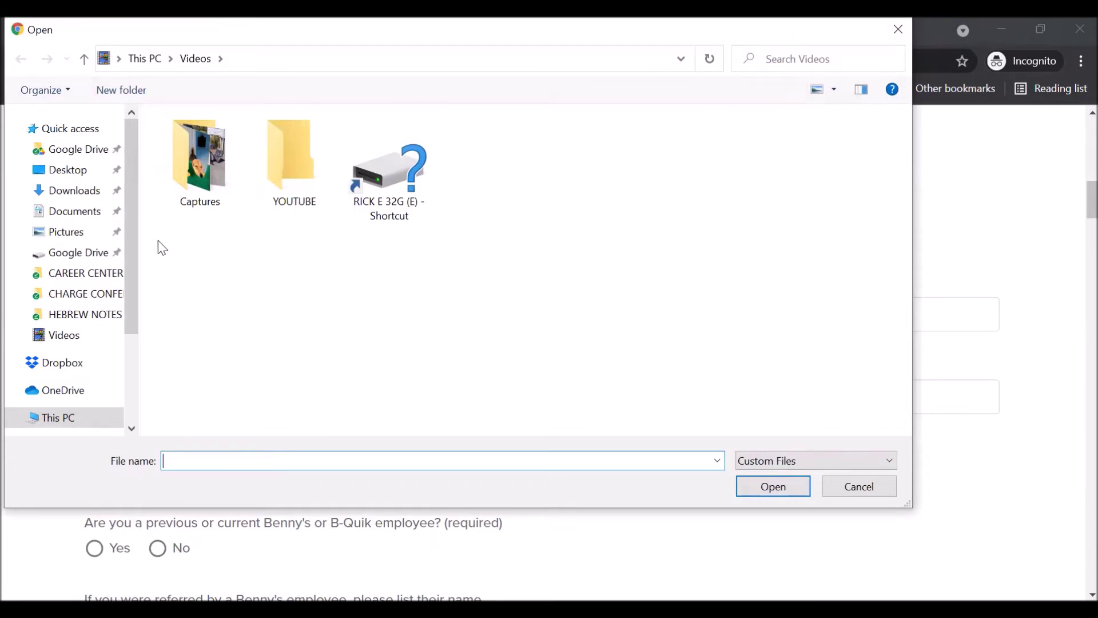
Select the resume on the Desktop, then cancel without attaching it.
click(67, 170)
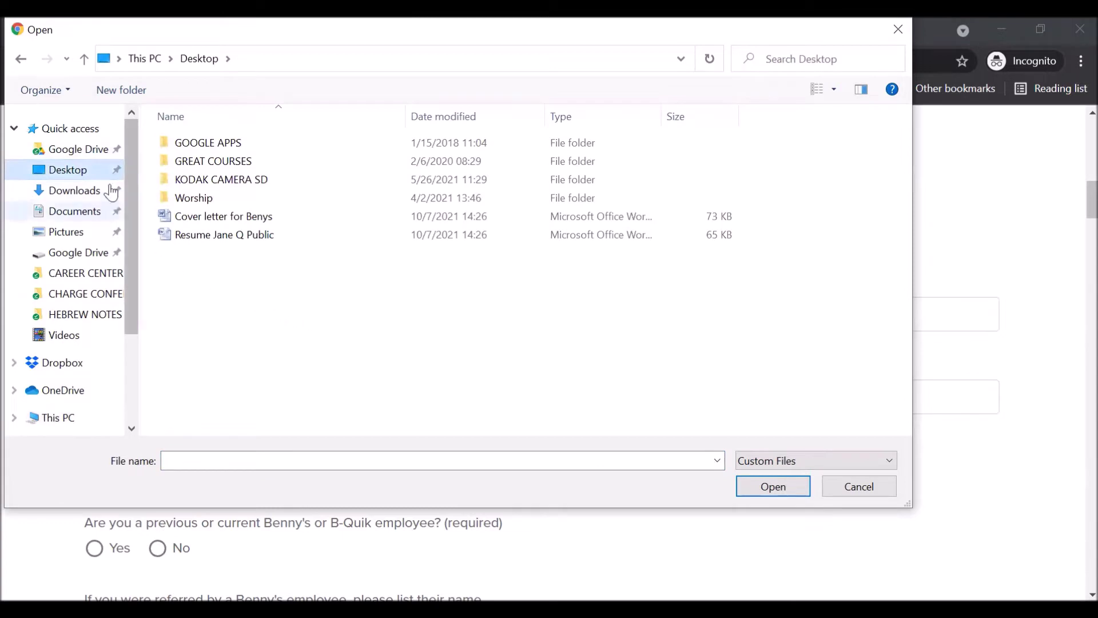
click(182, 237)
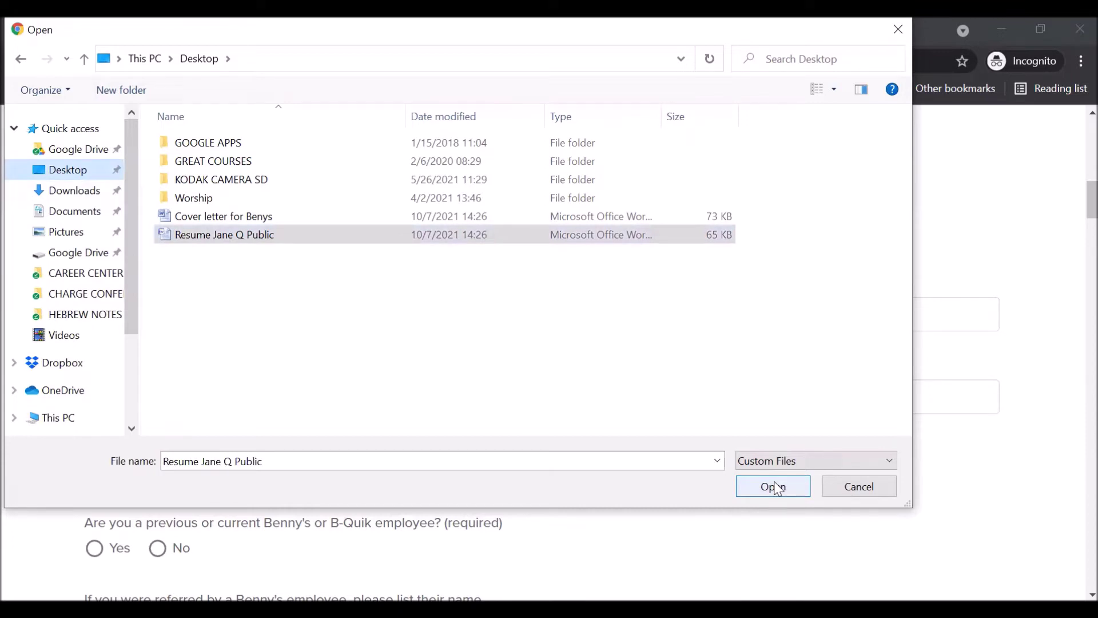
click(858, 495)
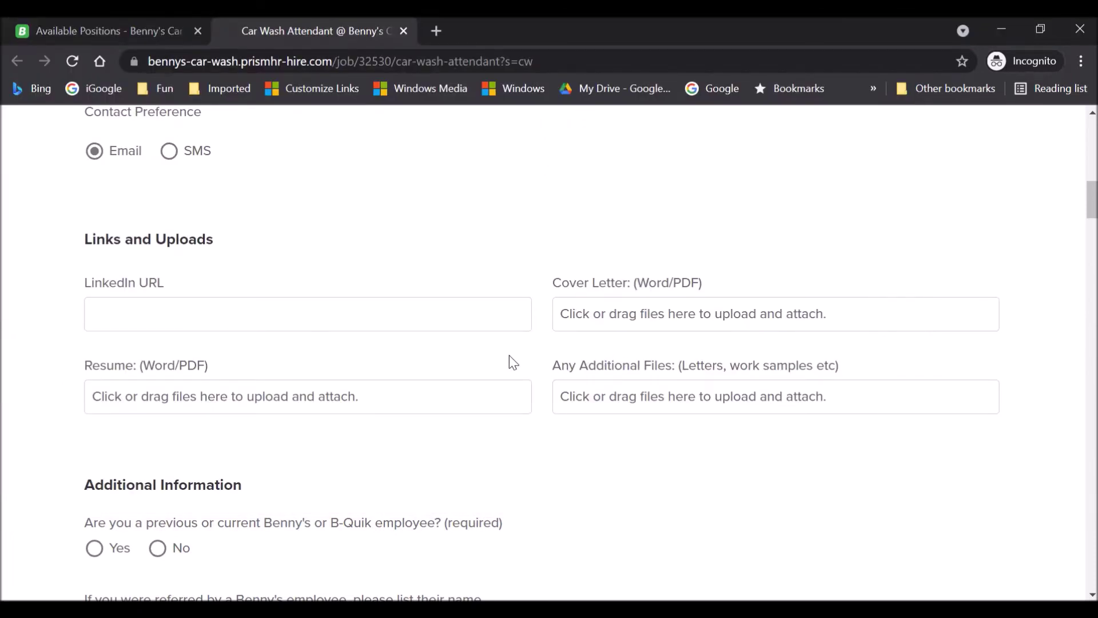
For the Cover Letter upload, choose 'Cover letter for Benys' from the Desktop.
click(613, 327)
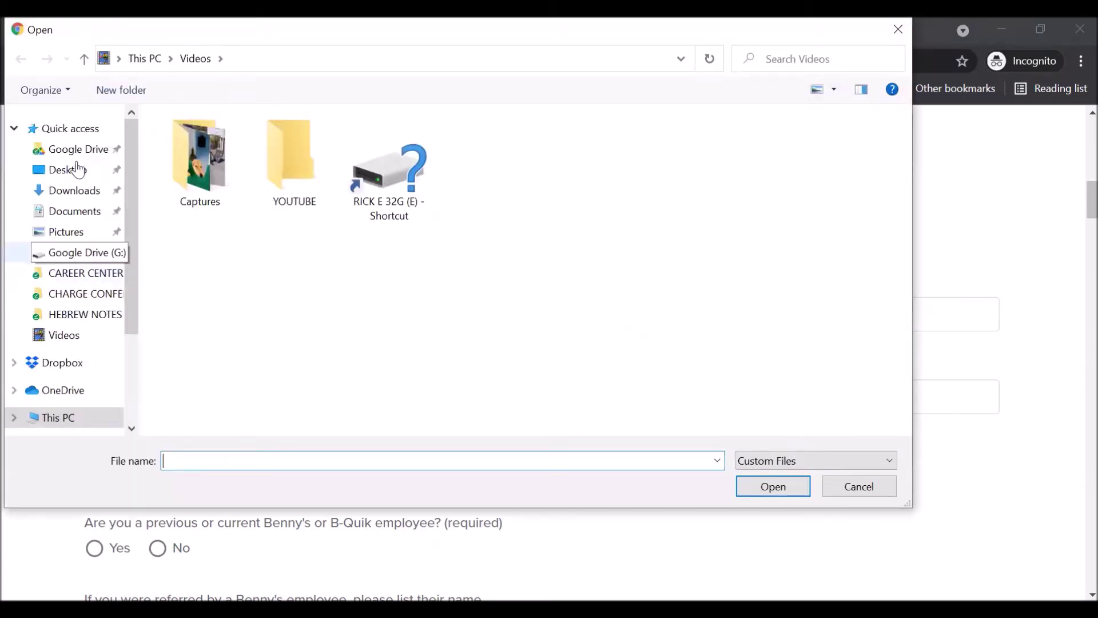
click(65, 170)
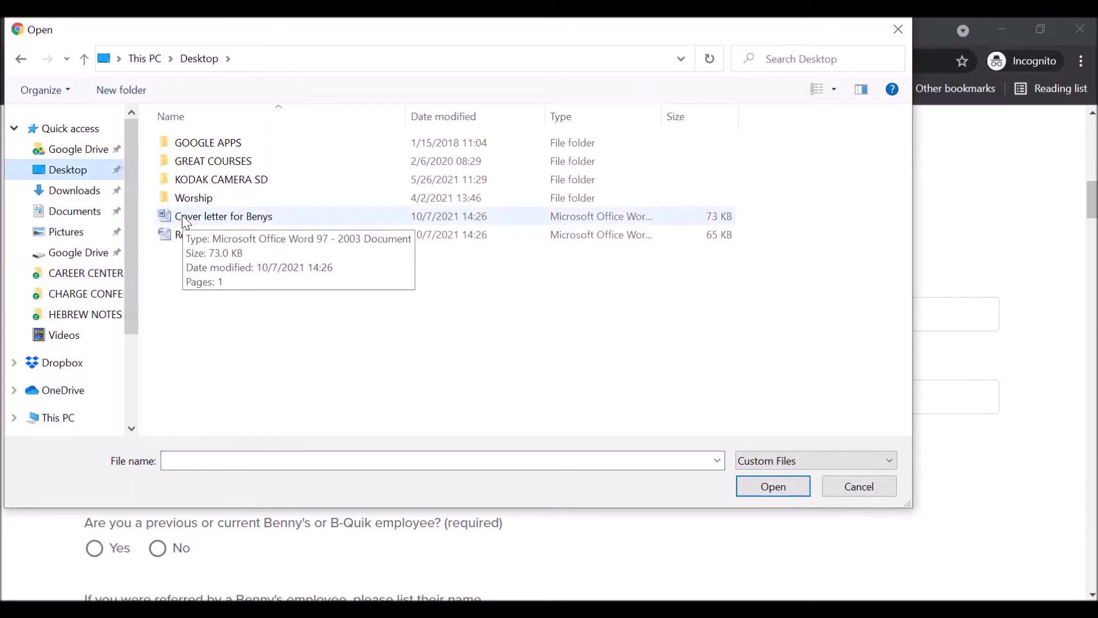
click(186, 220)
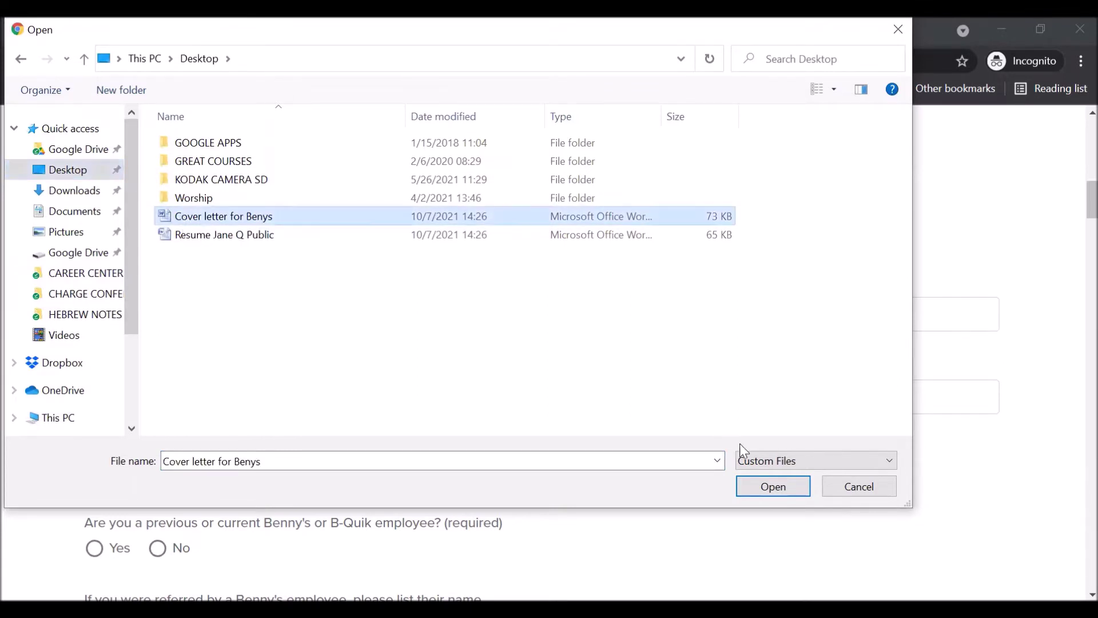
Cancel the Open dialog, leaving the Resume and Cover Letter uploads empty.
click(844, 491)
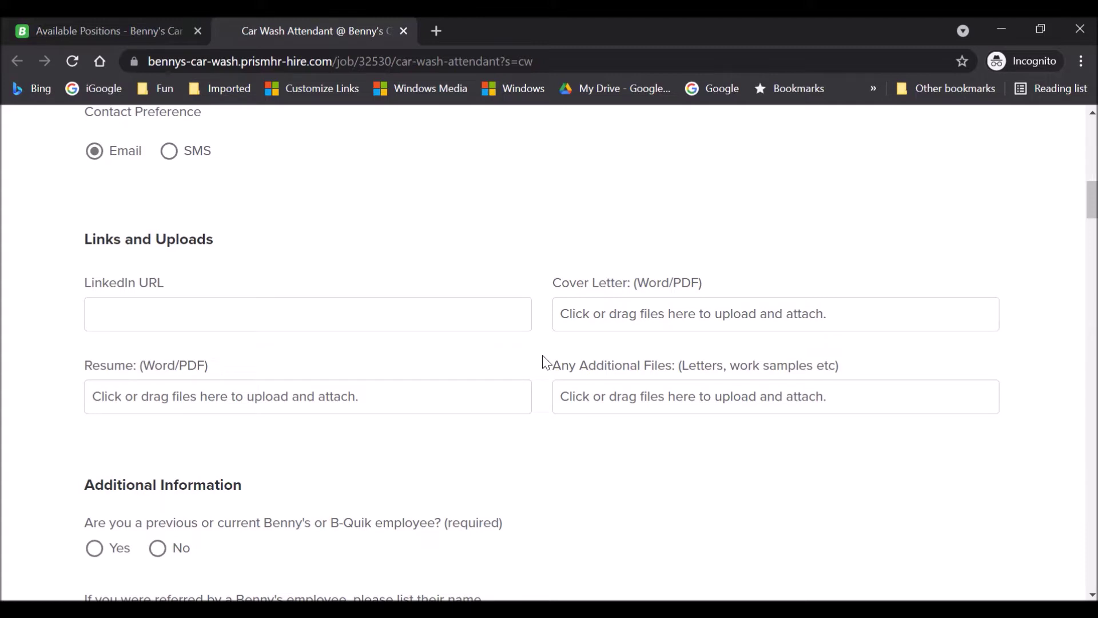
drag(92, 366, 223, 377)
drag(558, 282, 718, 297)
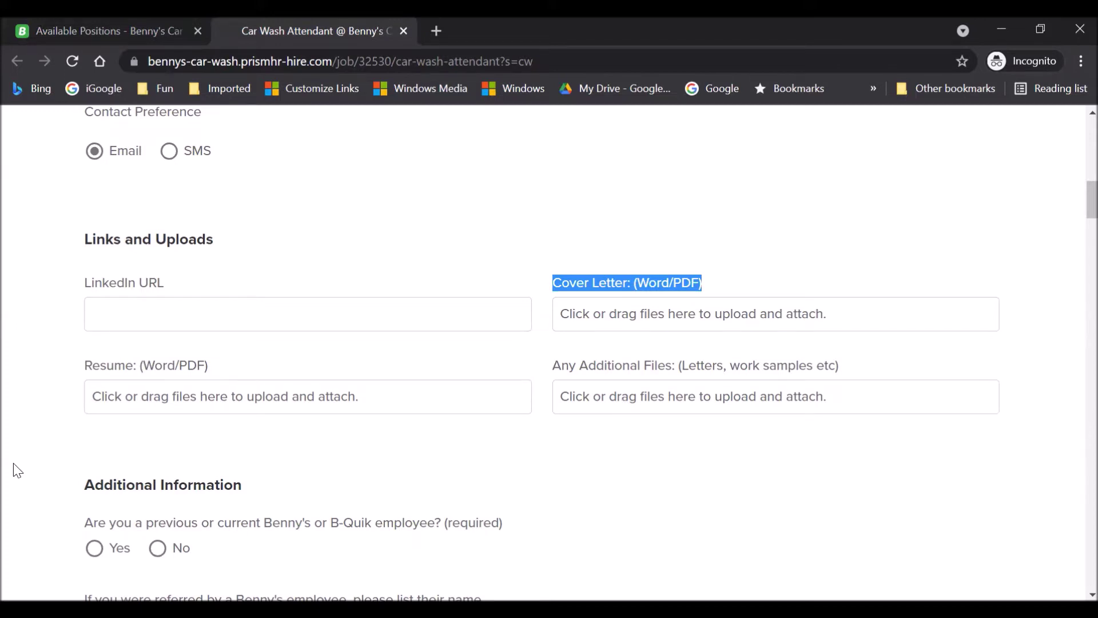
scroll(17, 470, down, 3)
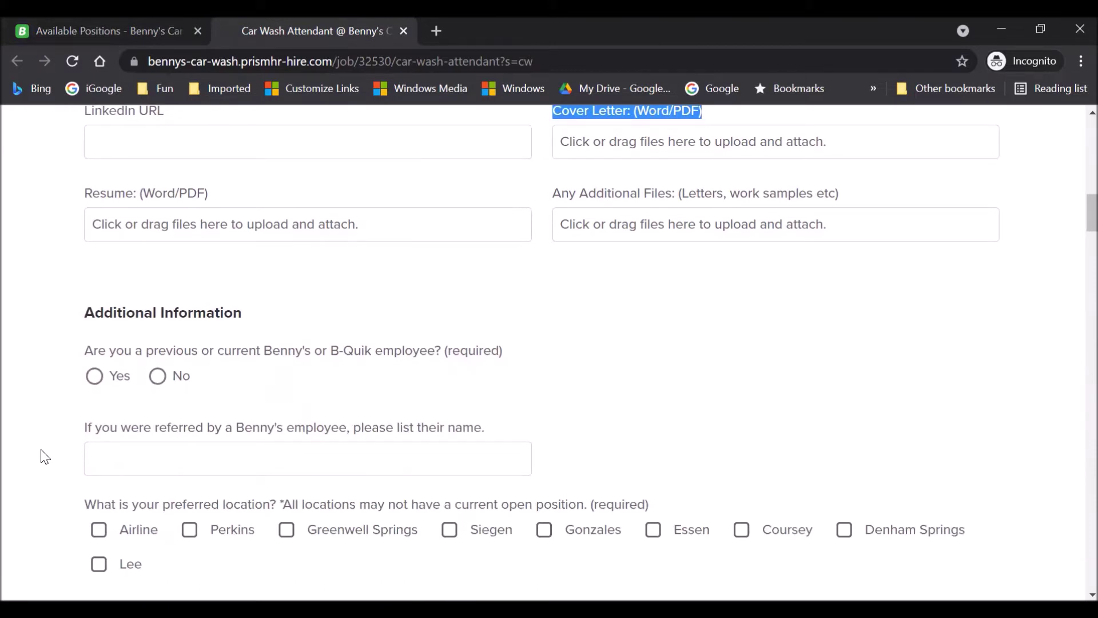
Answer No to having previously been a Benny's employee.
click(158, 381)
click(95, 377)
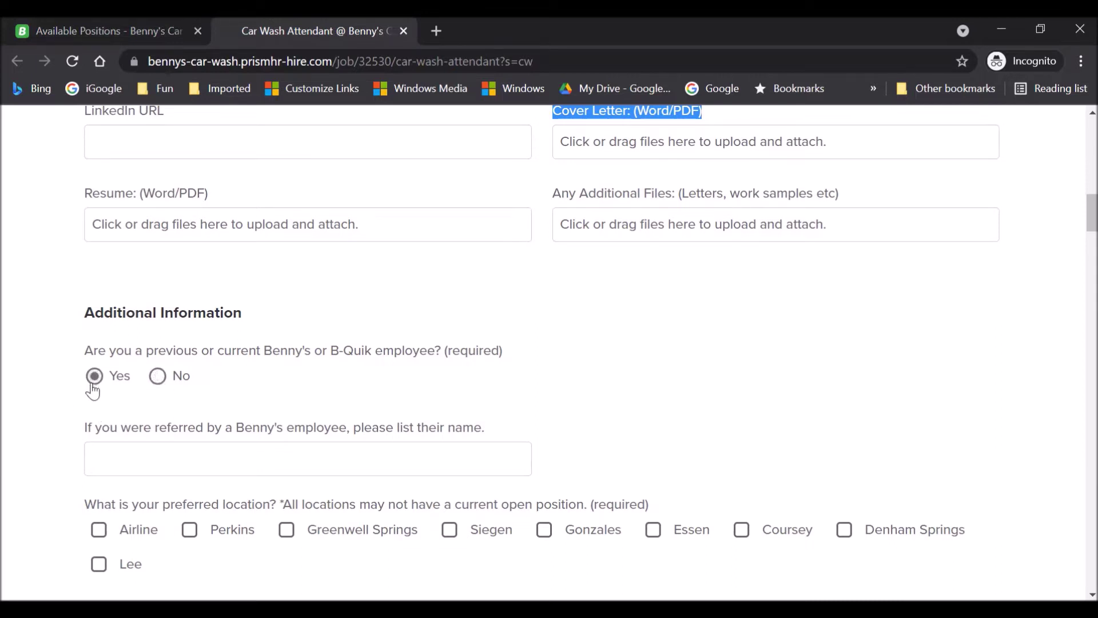
click(158, 379)
Choose Perkins, Siegen, Essen and Lee as preferred work locations.
scroll(121, 449, down, 3)
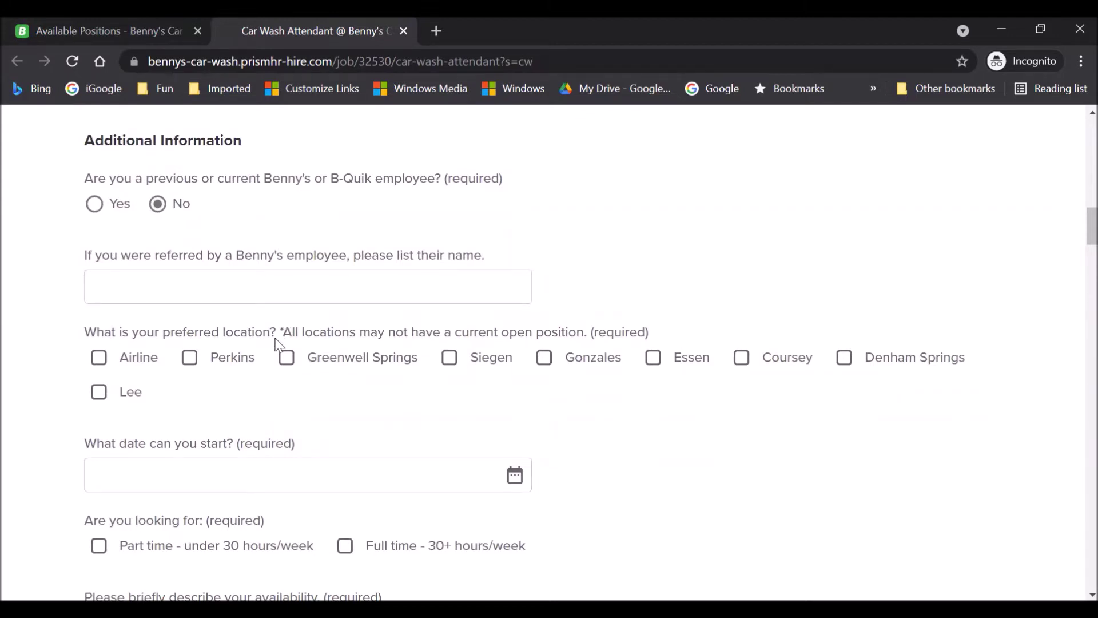
drag(282, 331, 592, 344)
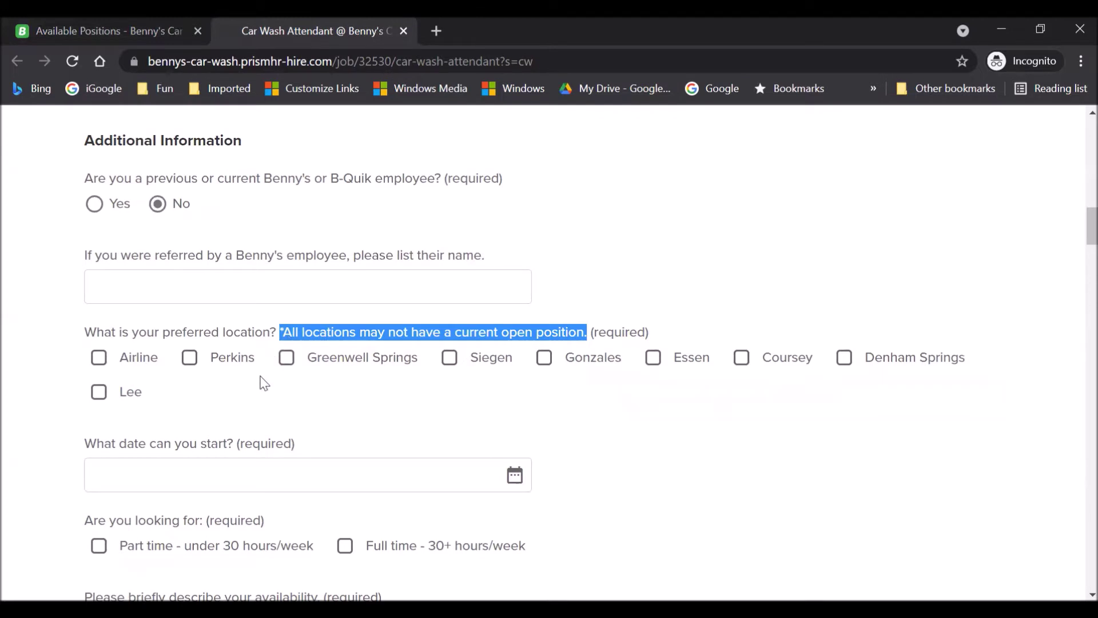
click(189, 366)
click(450, 362)
click(652, 365)
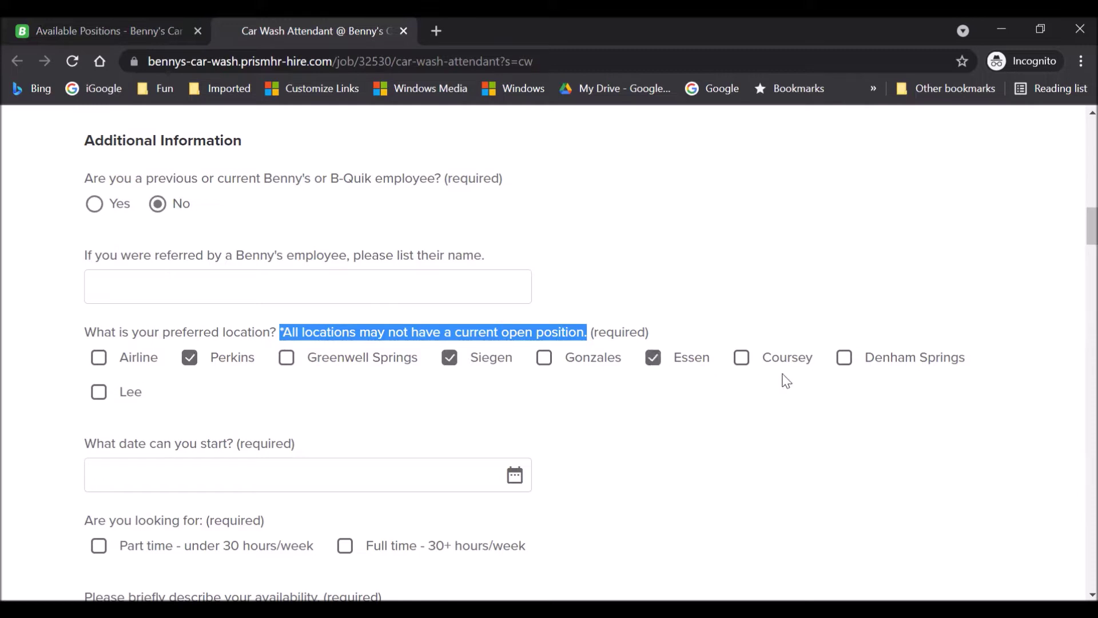
click(99, 397)
scroll(500, 393, down, 3)
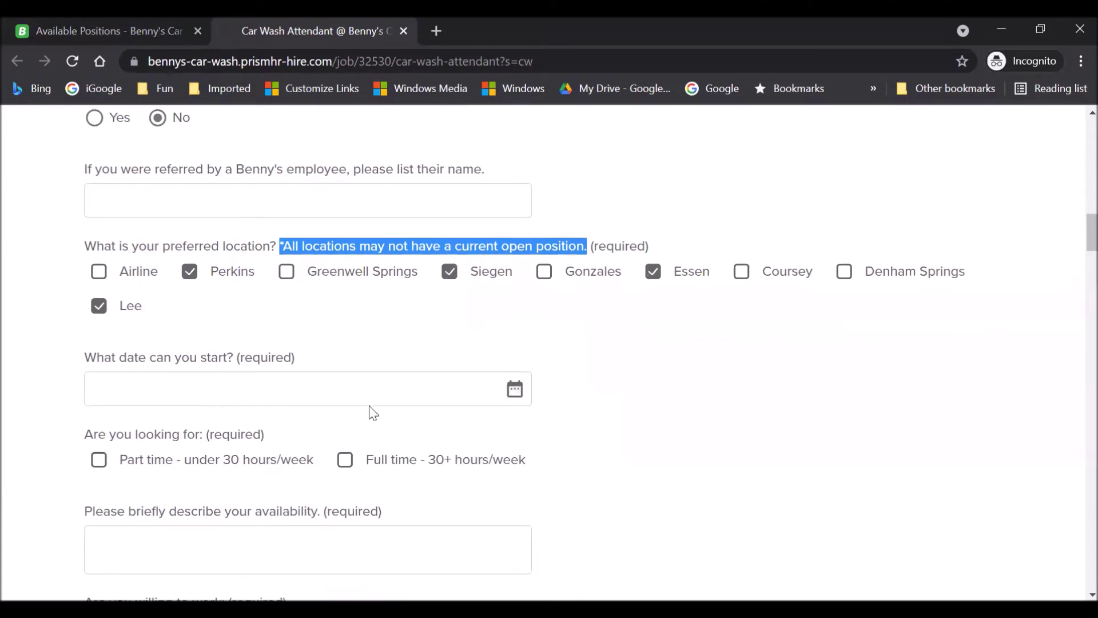
click(215, 385)
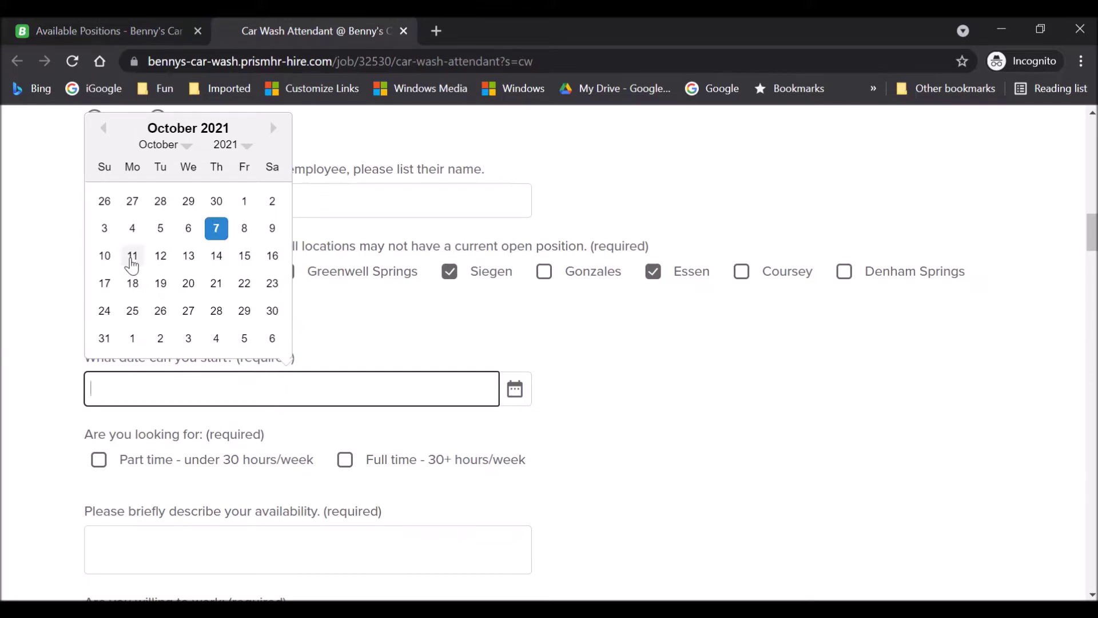
Set the start date to 10/11/2021 and mark full-time hours as wanted.
click(131, 256)
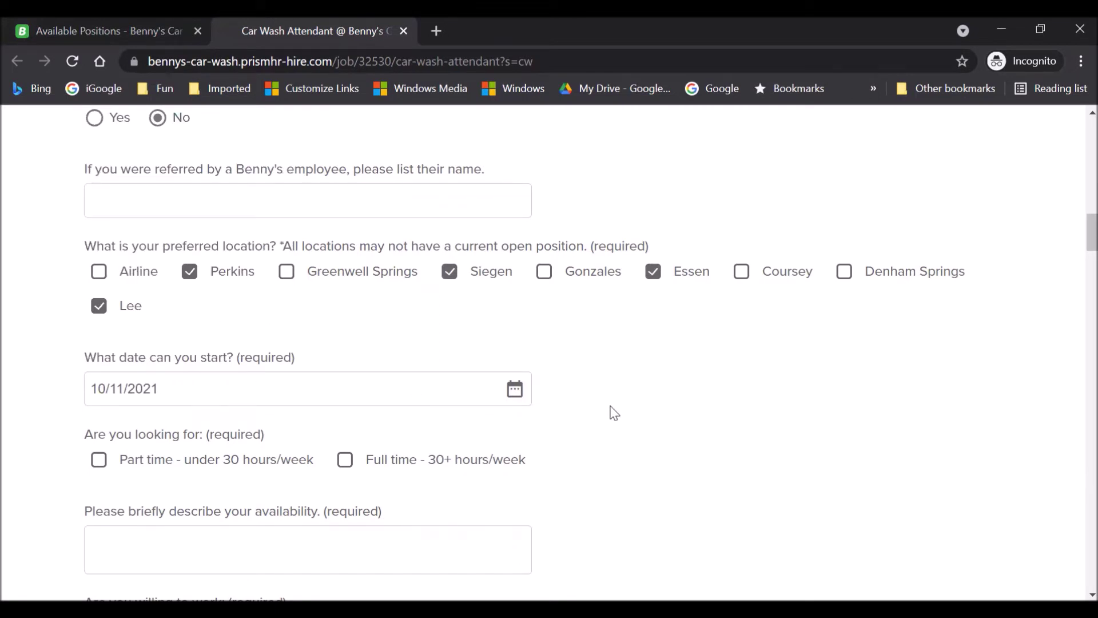
scroll(614, 412, down, 3)
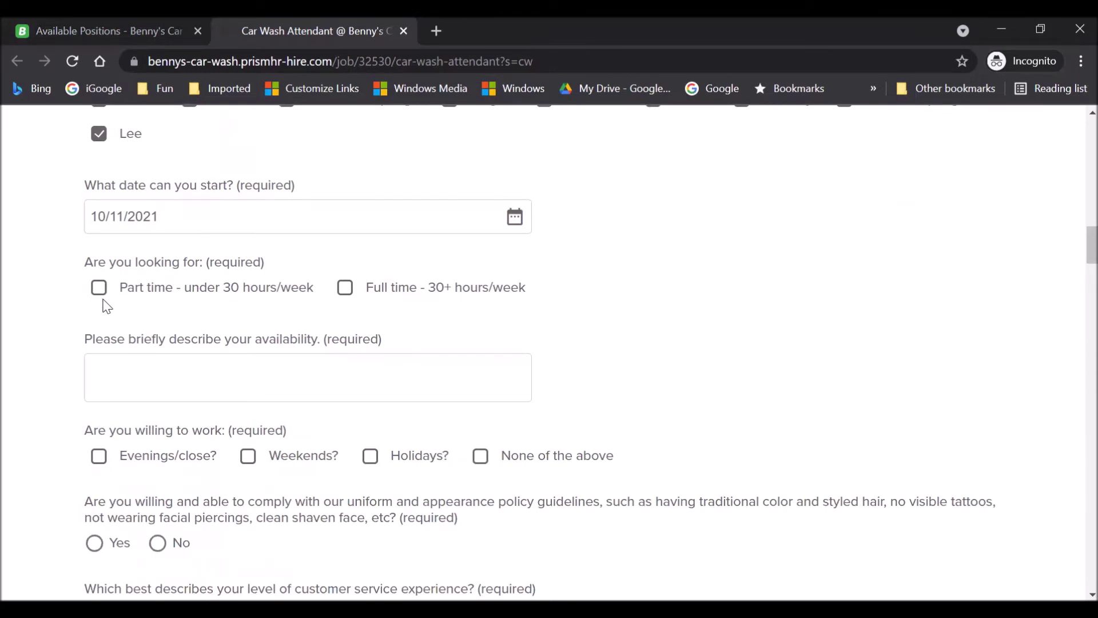
drag(368, 297, 569, 318)
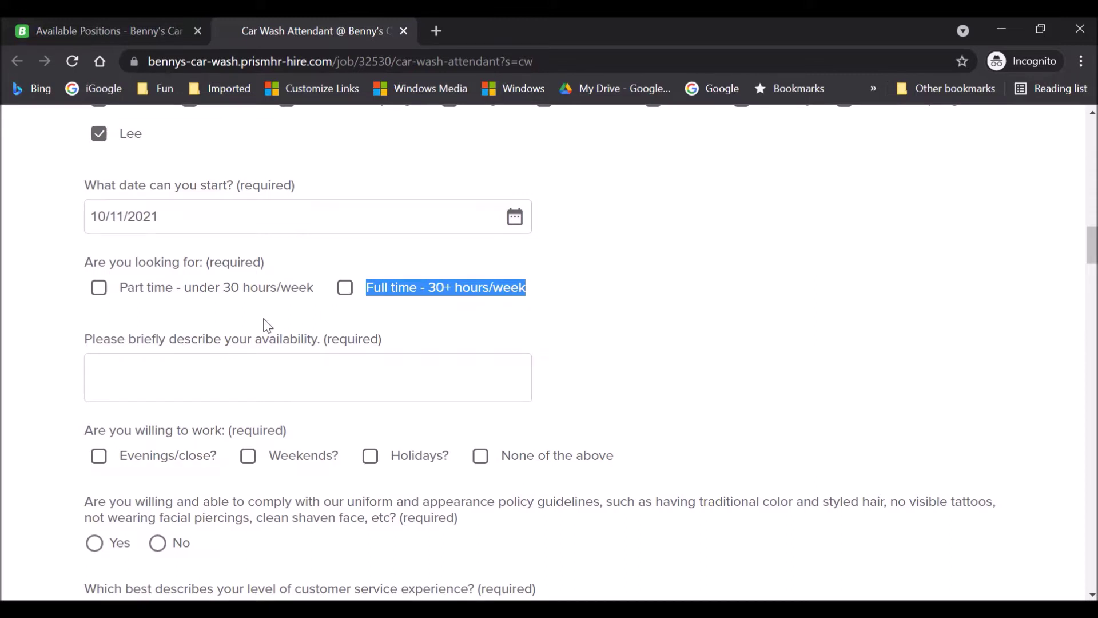
click(346, 289)
Enter availability as 'Monday-Friday from 7am - 7pm' and 'Saturdays and Sundays from 6am - 8pm'.
click(138, 366)
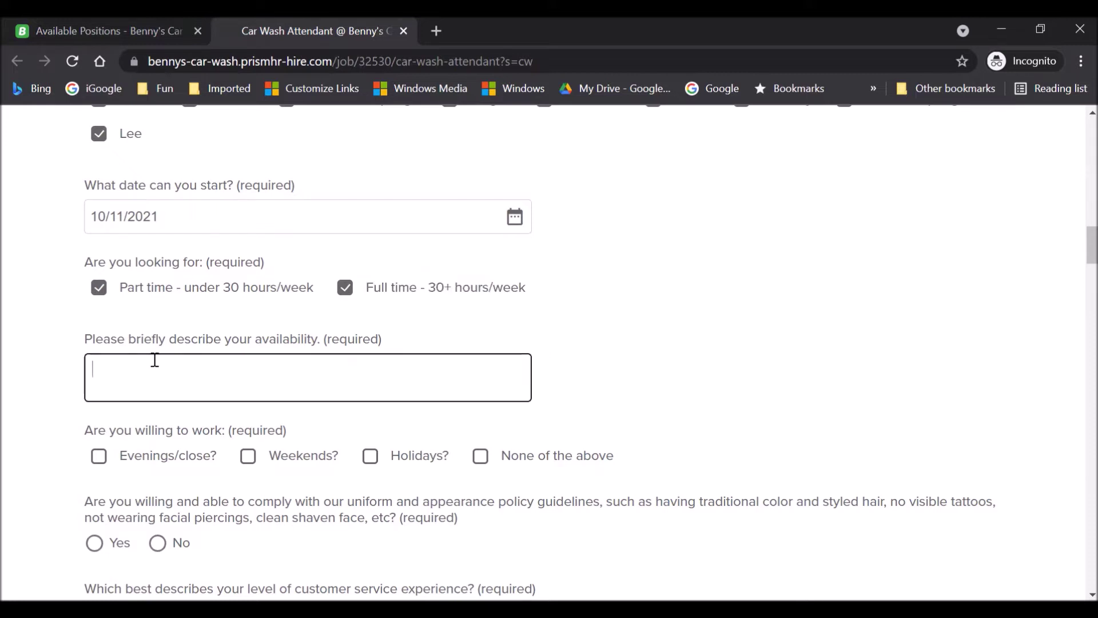
text(Monday-Friday from 7am - 7pm)
key(Return)
text(Saturdays and Sundays f)
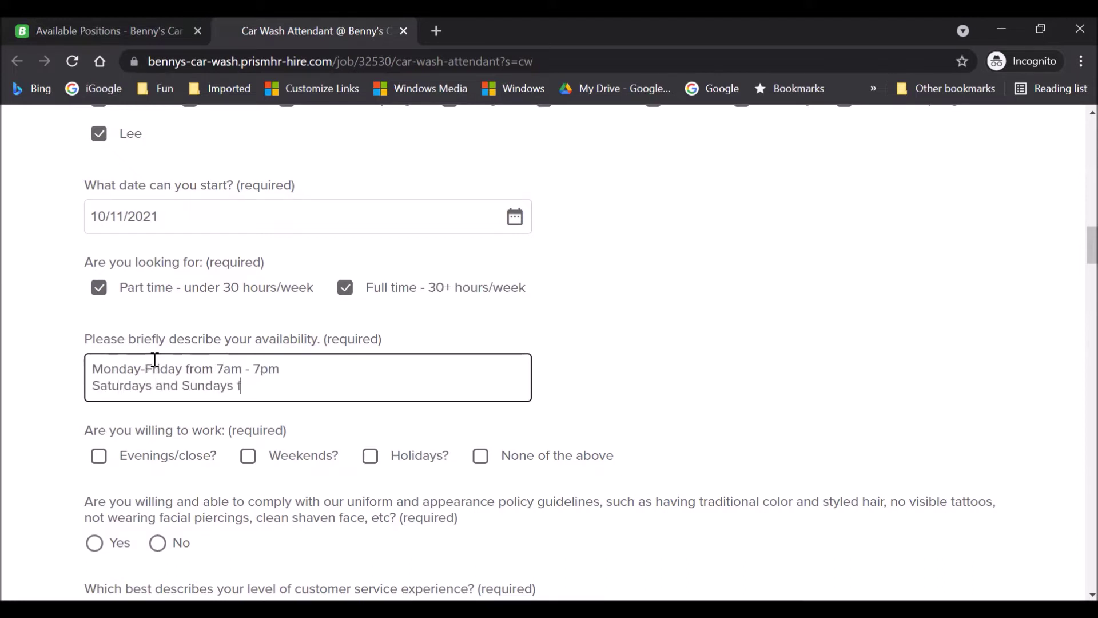
text(rom 6am - 8pm)
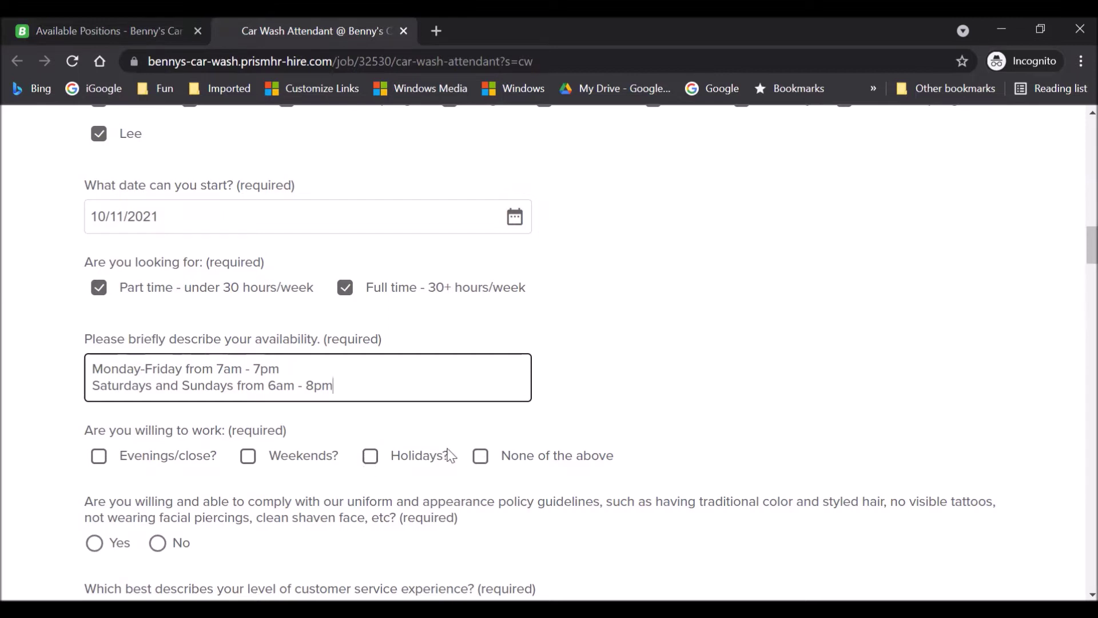
Leave only Weekends ticked as willing to work, clearing Evenings and Holidays.
click(99, 457)
click(248, 458)
click(370, 458)
click(369, 458)
click(98, 461)
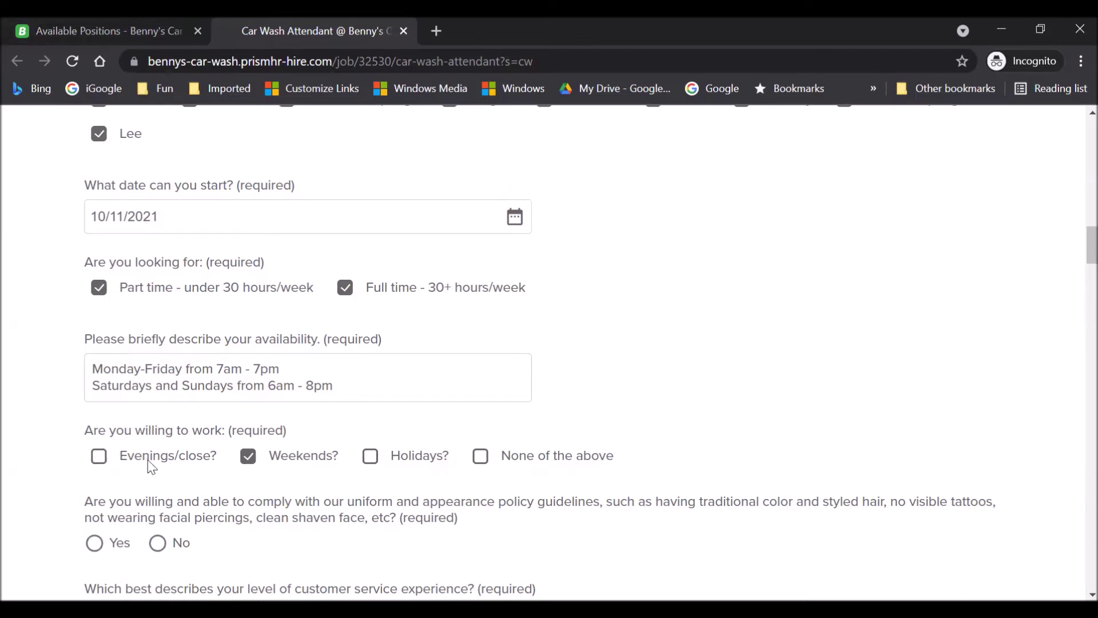
Re-tick Holidays, accept the uniform policy, and claim 1-3 years of customer service experience.
scroll(6, 438, down, 3)
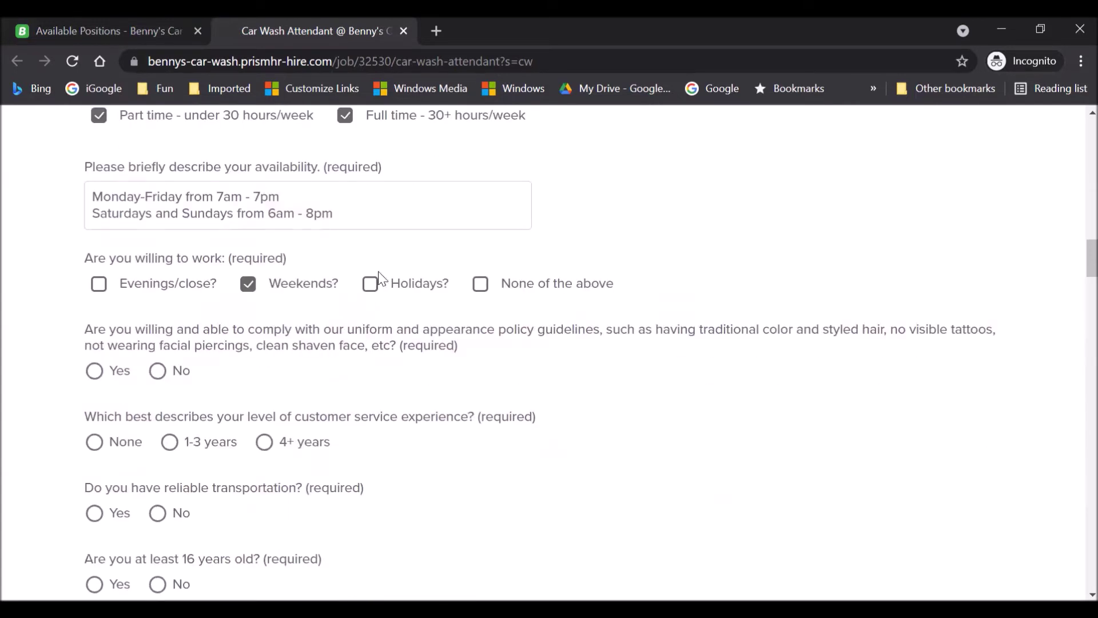
click(372, 286)
click(94, 371)
scroll(51, 412, down, 1)
scroll(54, 413, down, 1)
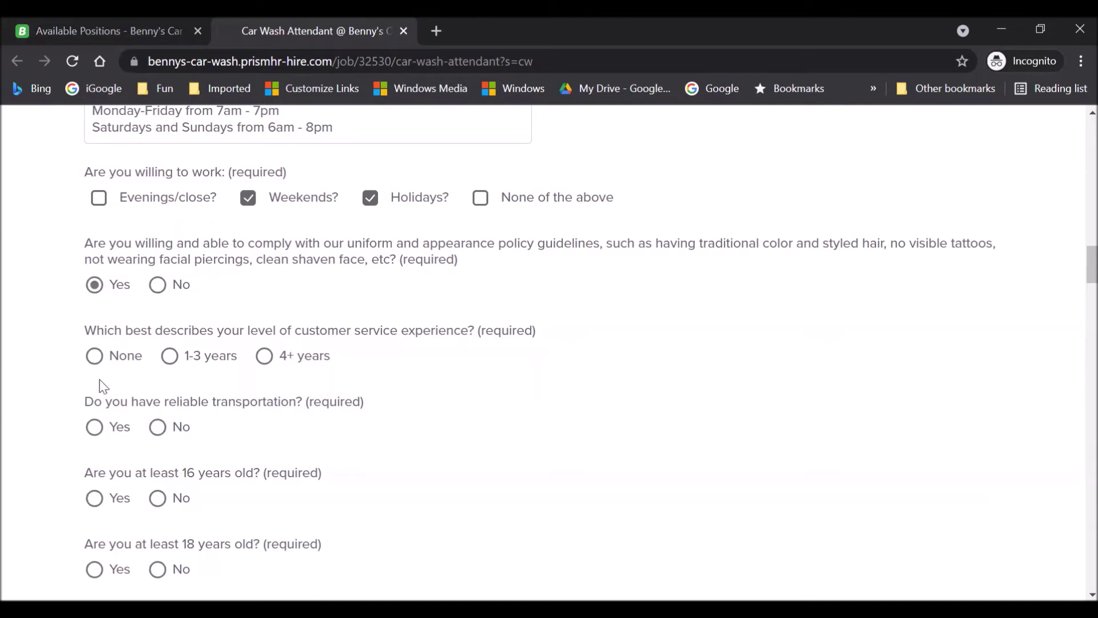
click(170, 357)
Answer Yes to reliable transportation, being at least 16, and being at least 18.
click(94, 428)
scroll(37, 475, down, 2)
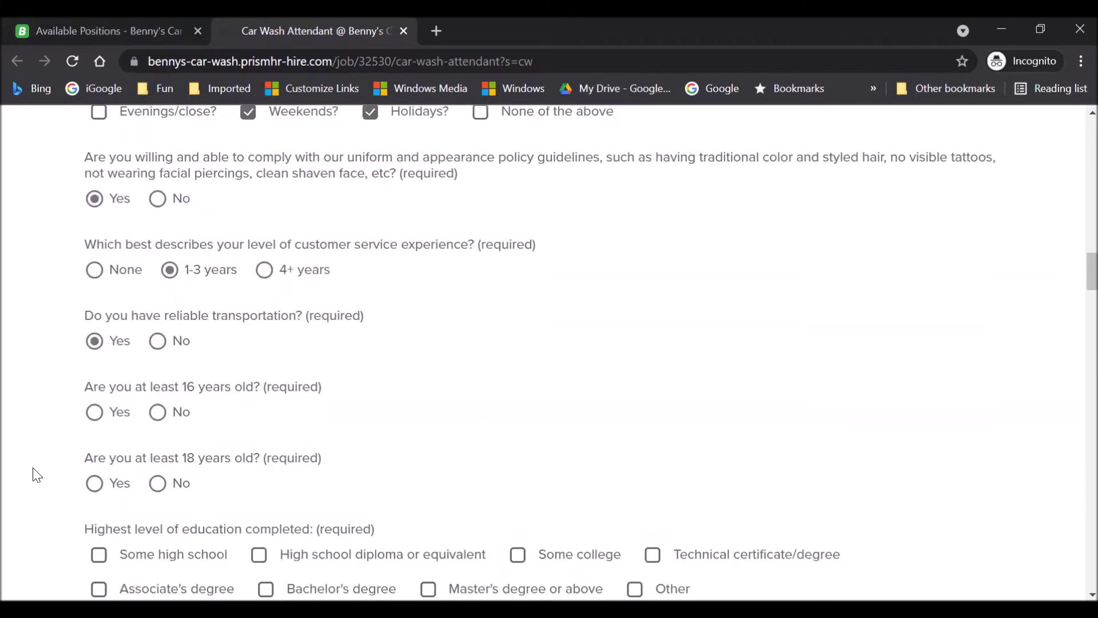
click(94, 413)
click(94, 483)
click(156, 484)
click(94, 483)
scroll(45, 400, down, 3)
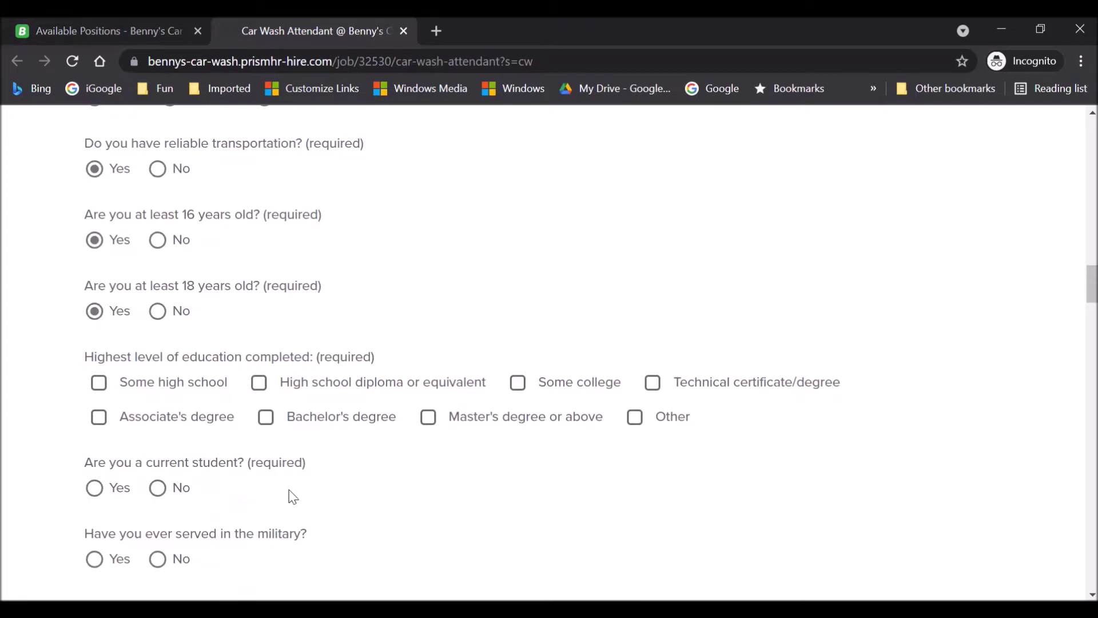
Leave only High school diploma or equivalent checked and answer Yes to current student.
click(259, 387)
click(266, 417)
click(99, 382)
click(258, 383)
click(259, 382)
click(97, 385)
click(265, 417)
click(156, 495)
click(94, 487)
Answer No to both the current student and the military service questions.
scroll(389, 507, up, 10)
scroll(378, 503, down, 4)
scroll(363, 492, down, 6)
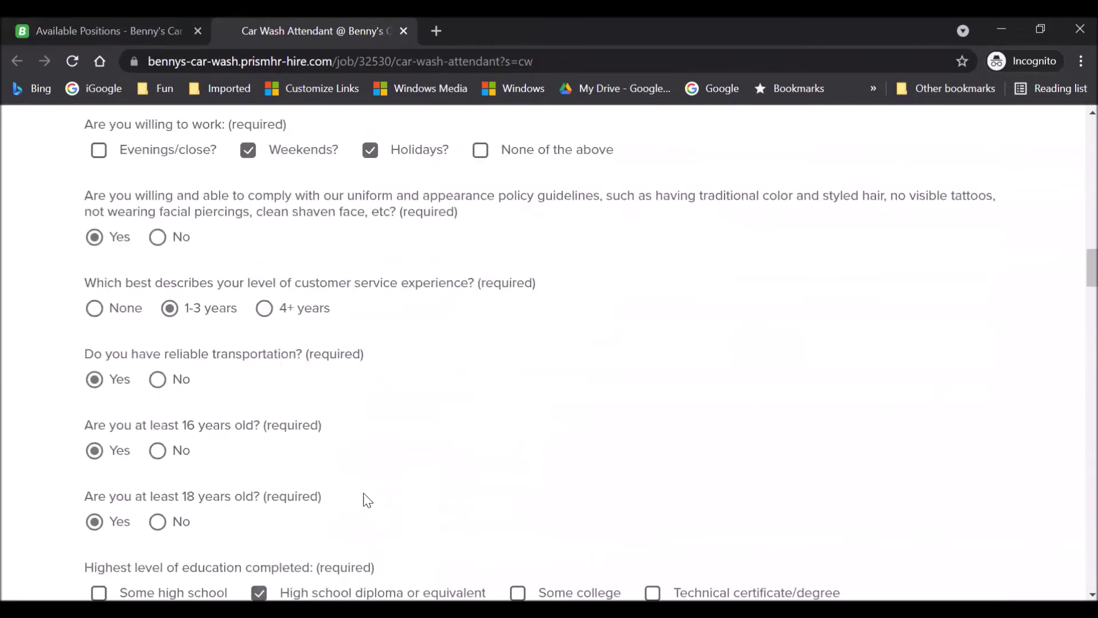
scroll(160, 393, down, 5)
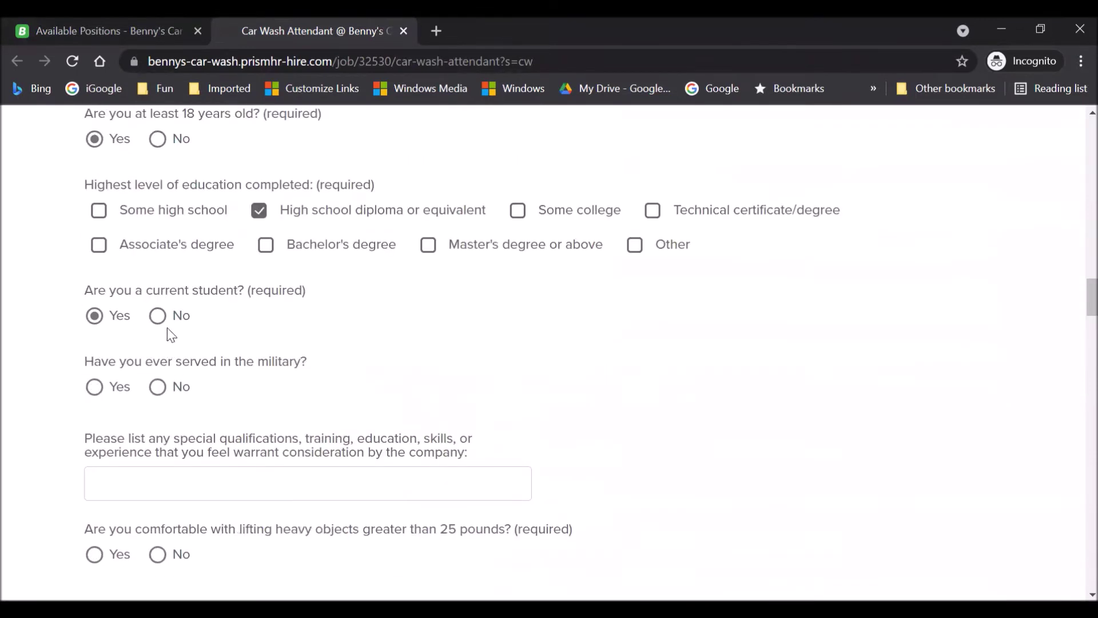
click(156, 316)
click(158, 388)
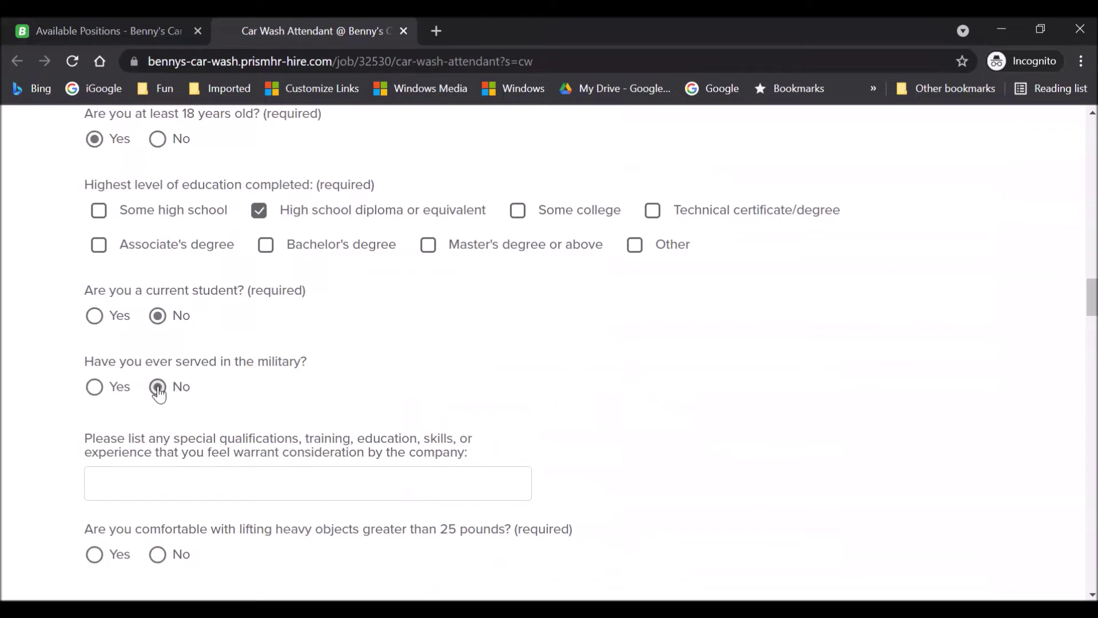
click(94, 389)
click(158, 388)
List 'have experience working machines and technical equipment' as qualifications and answer Yes to lifting over 25 pounds.
click(127, 480)
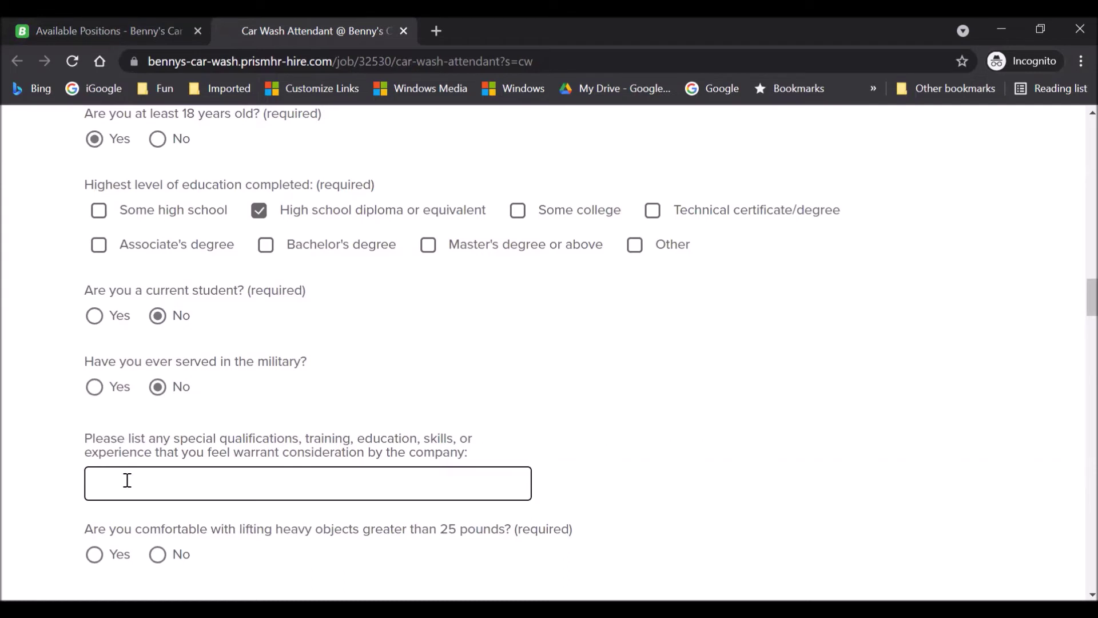
text(have experience working machines and technical equipment)
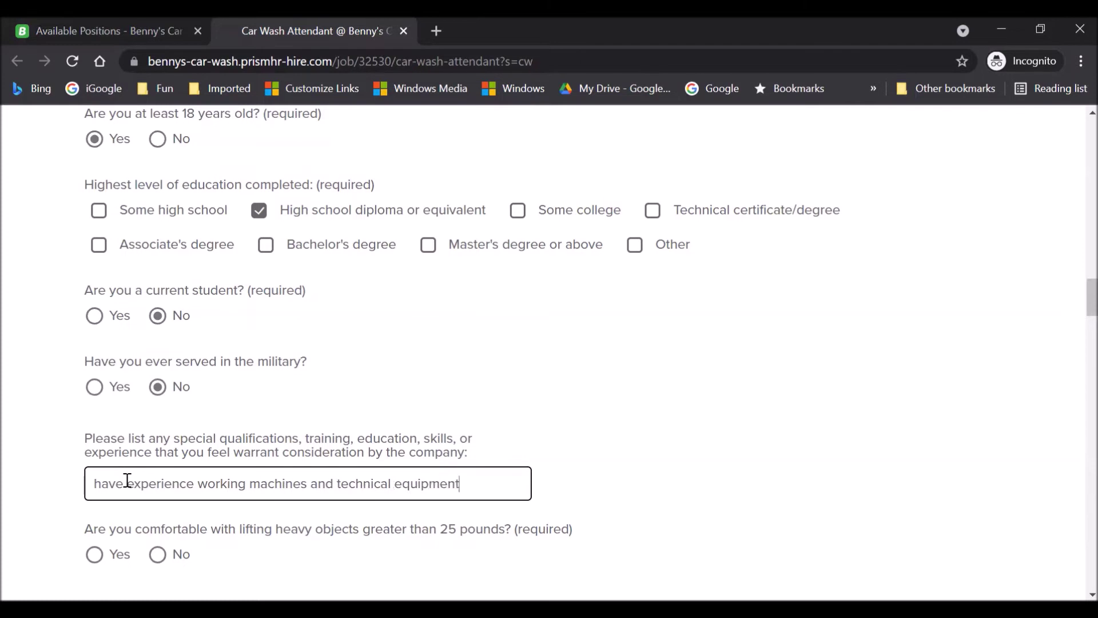
scroll(29, 462, down, 3)
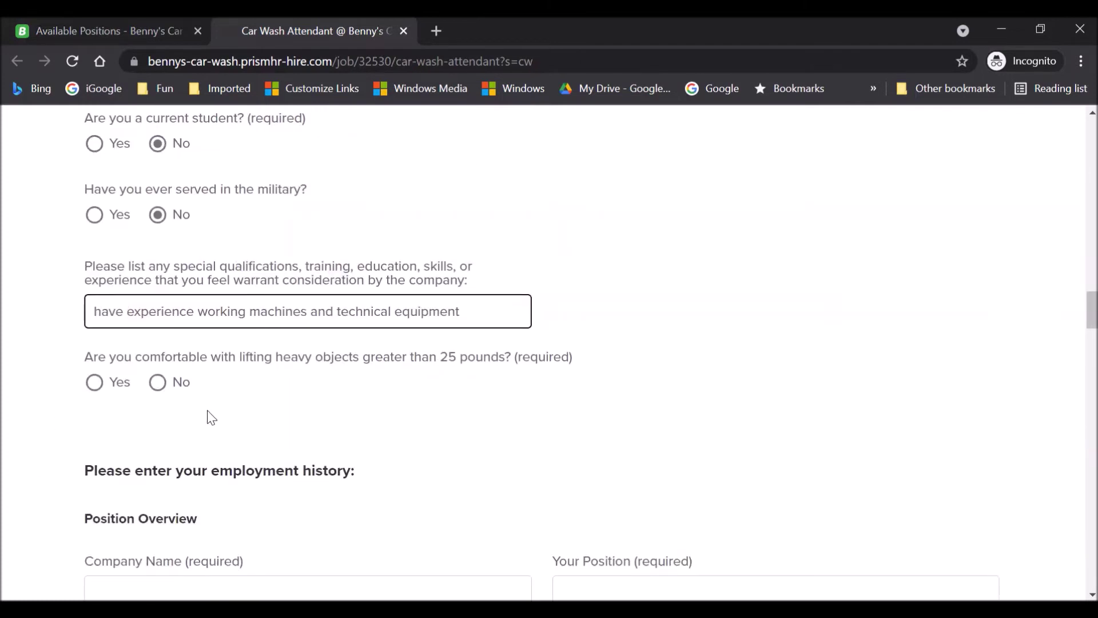
click(95, 382)
scroll(10, 419, down, 4)
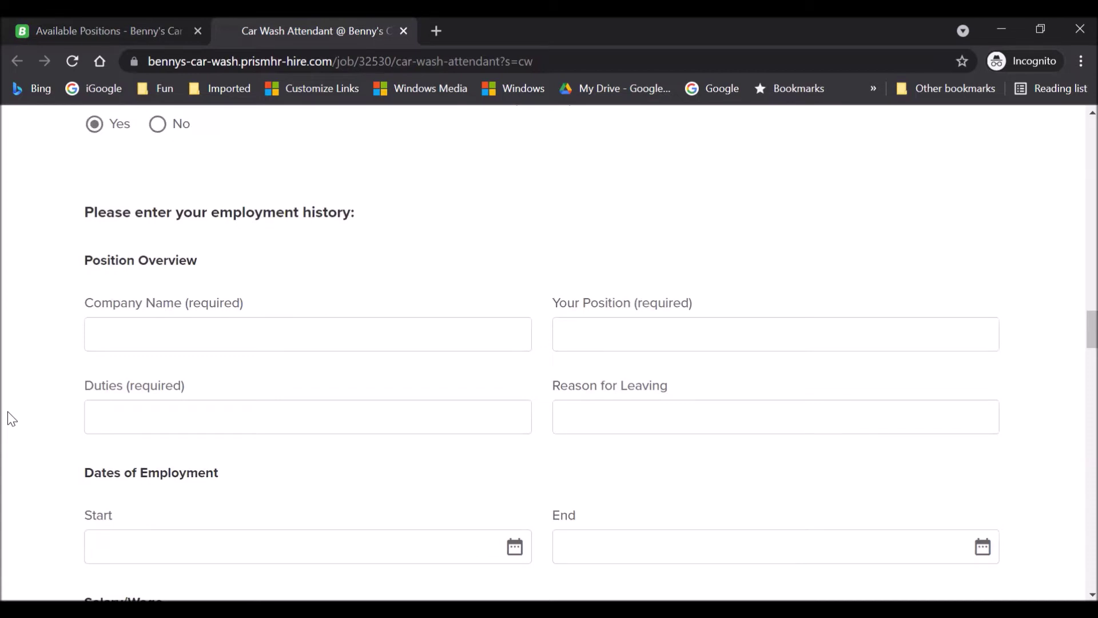
Enter High Tech as the previous company and Machinist as the position held.
click(232, 332)
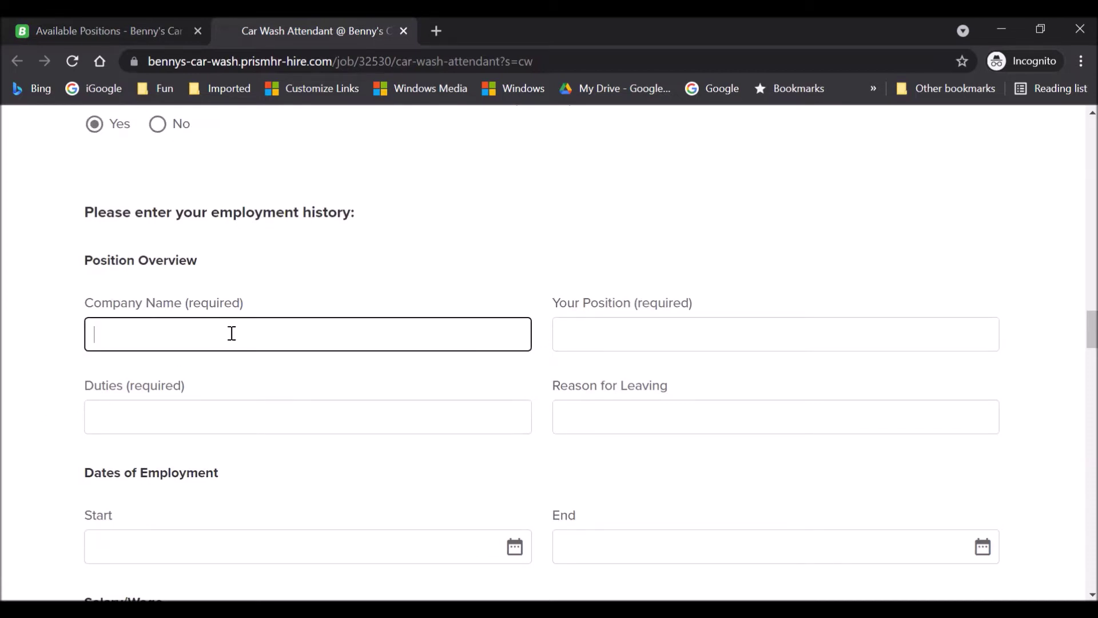
text(High Tech)
key(Tab)
text(Machinist)
Enter duties 'worked manual machine, operated drill press' and reason for leaving 'needed better hours, better pay'.
key(Tab)
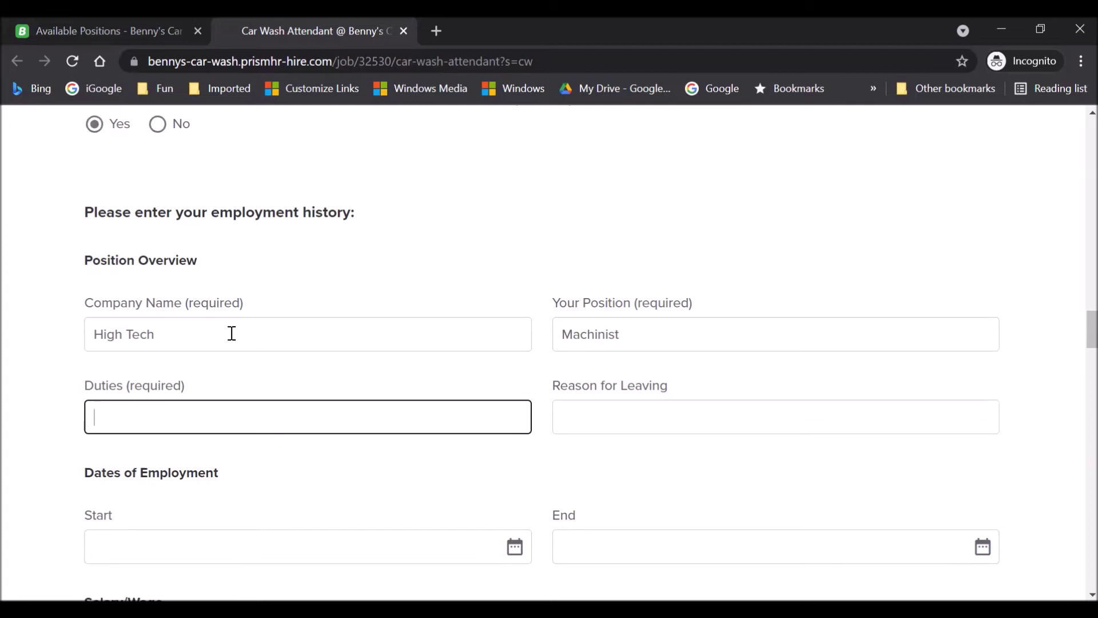
text(wroked manu)
key(ctrl+a)
text(worked manual machine, operated drill press)
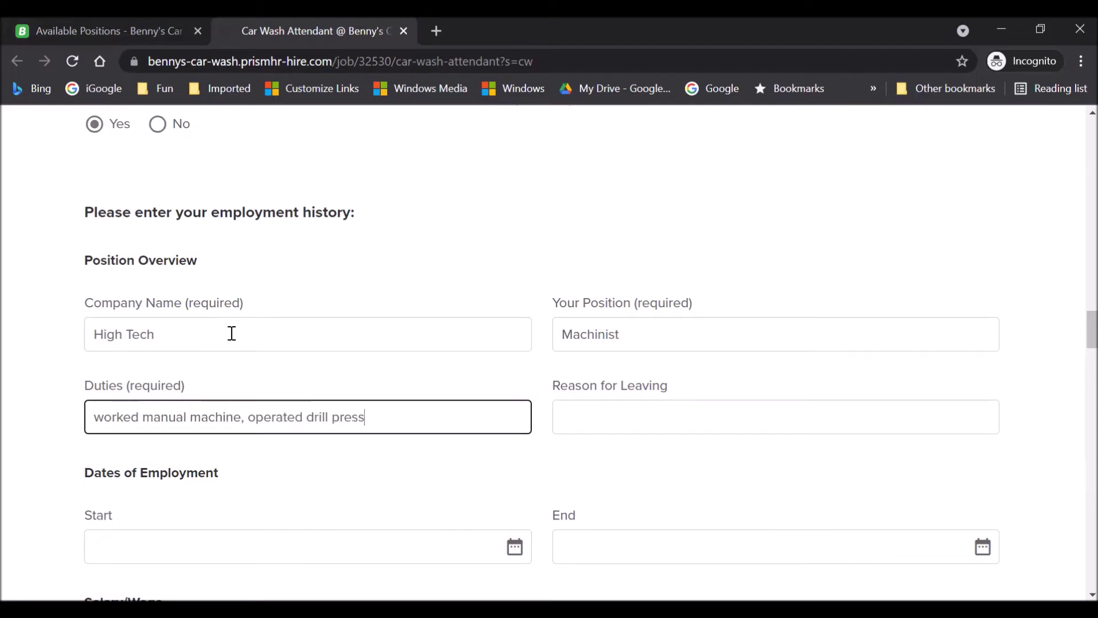
key(Tab)
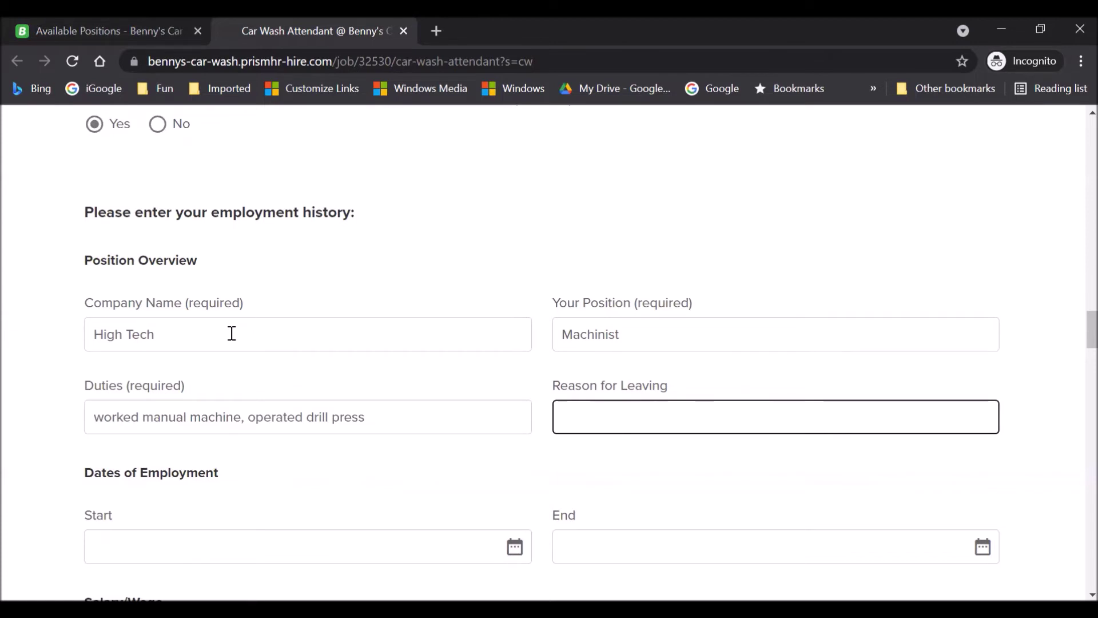
text(needed better h)
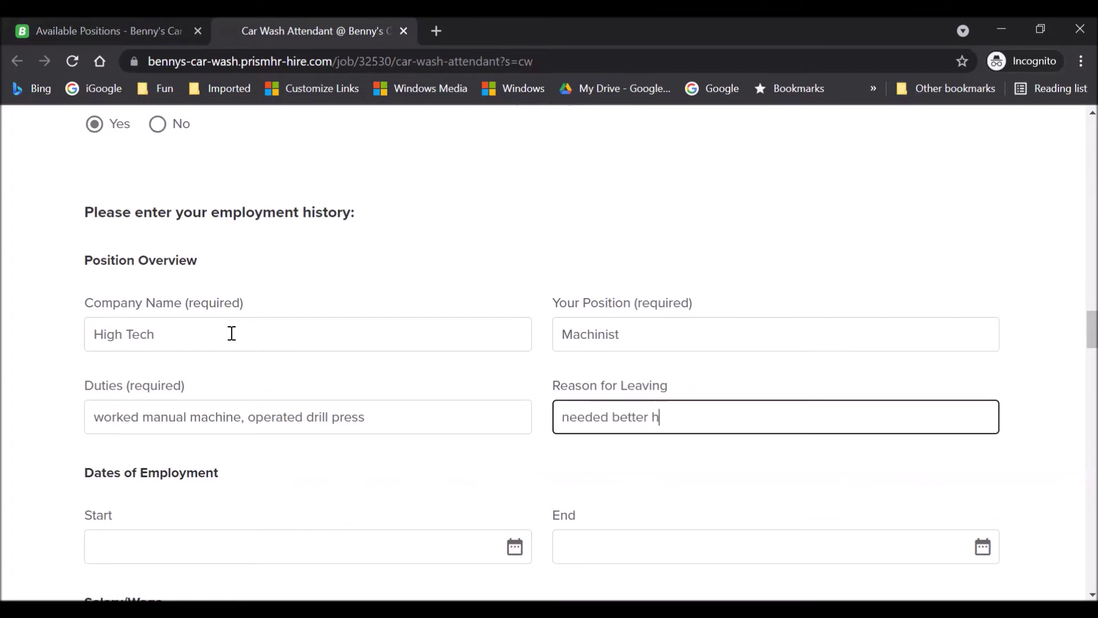
text(ours, better pay)
scroll(223, 331, down, 3)
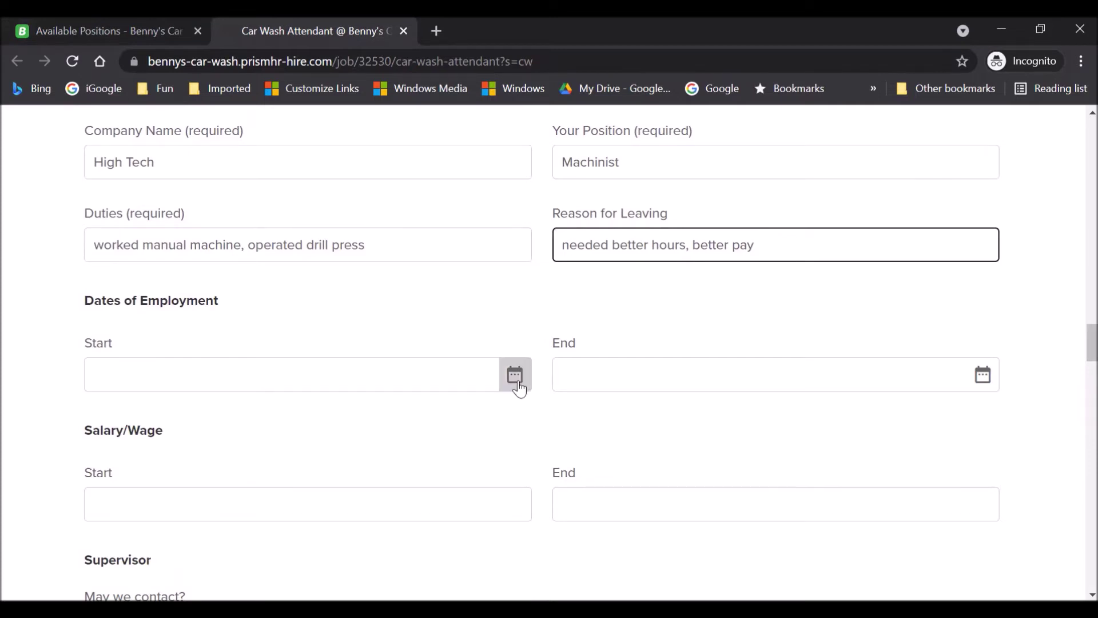
Pick December 1, 2017 in the calendar as the High Tech employment start date.
click(355, 375)
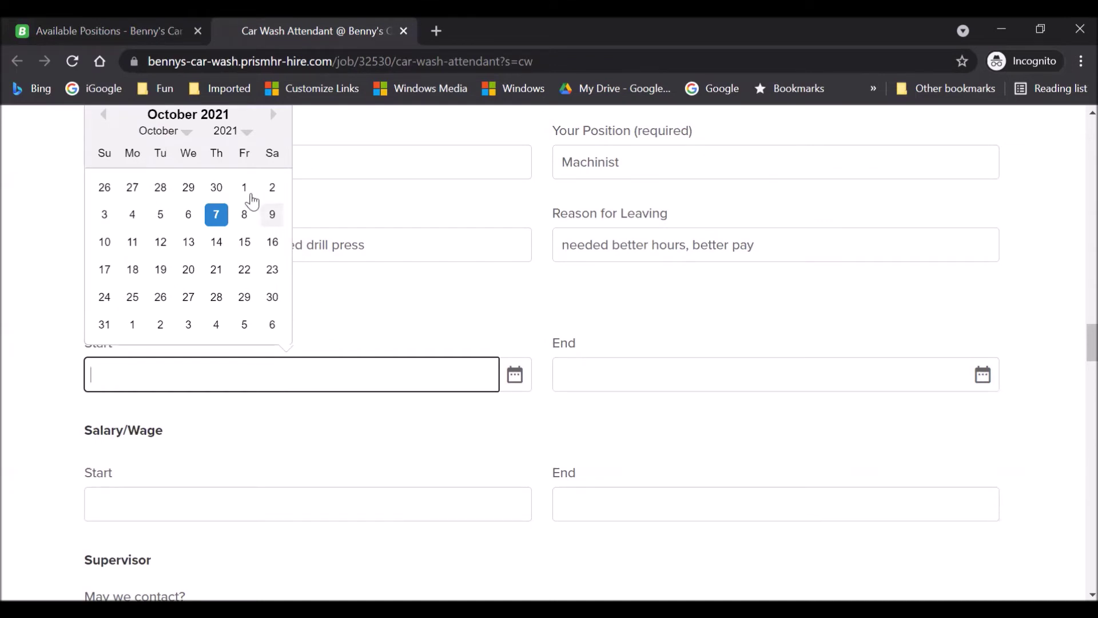
scroll(417, 272, up, 1)
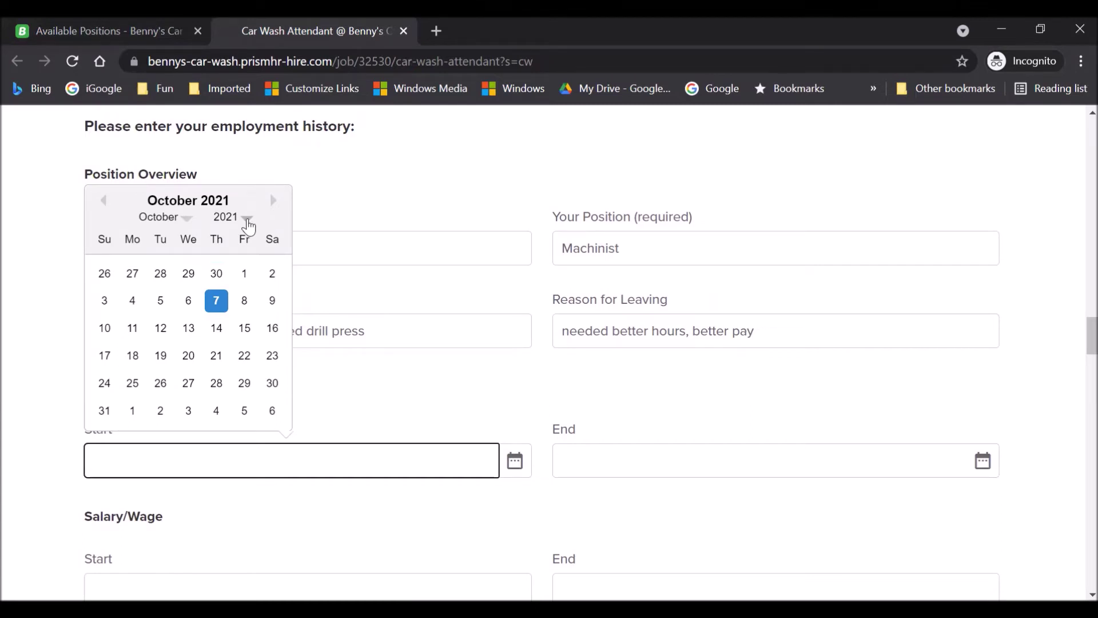
click(248, 223)
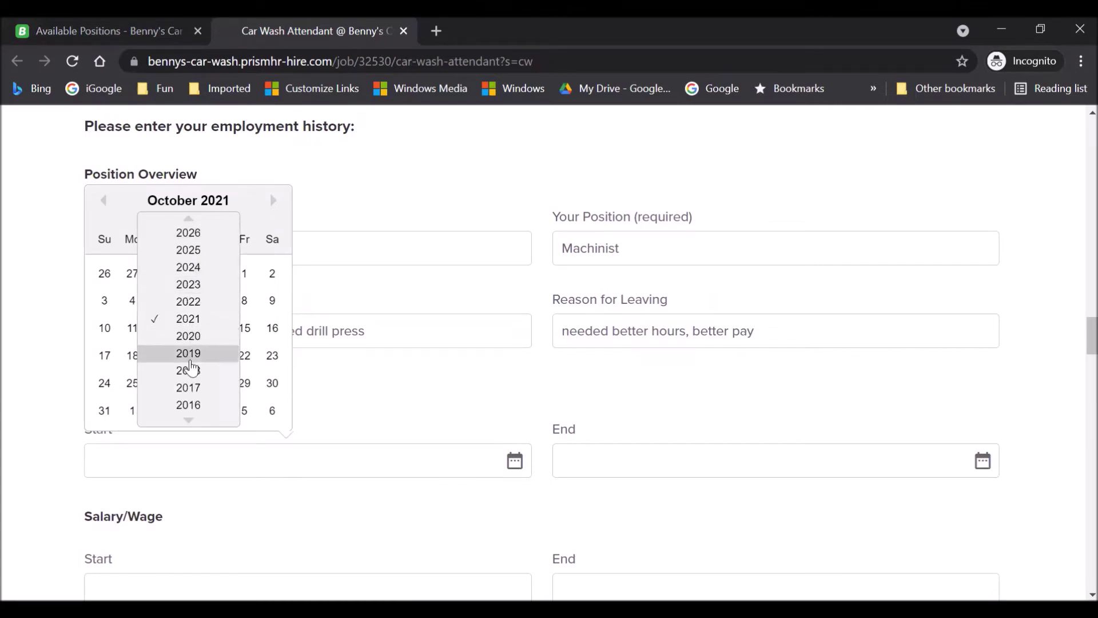
click(187, 422)
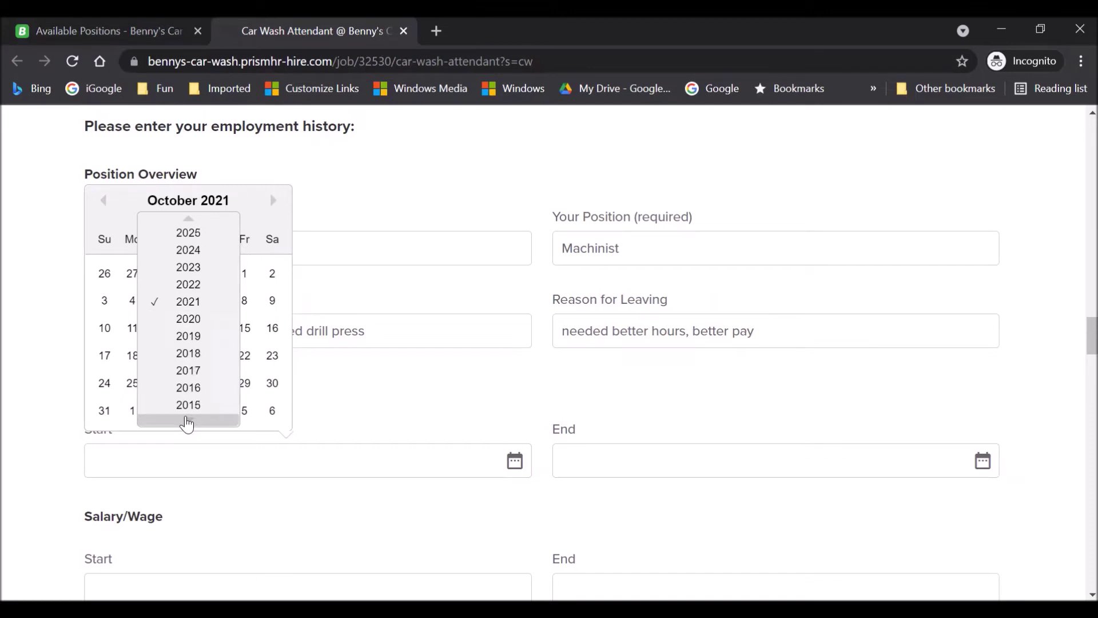
click(188, 406)
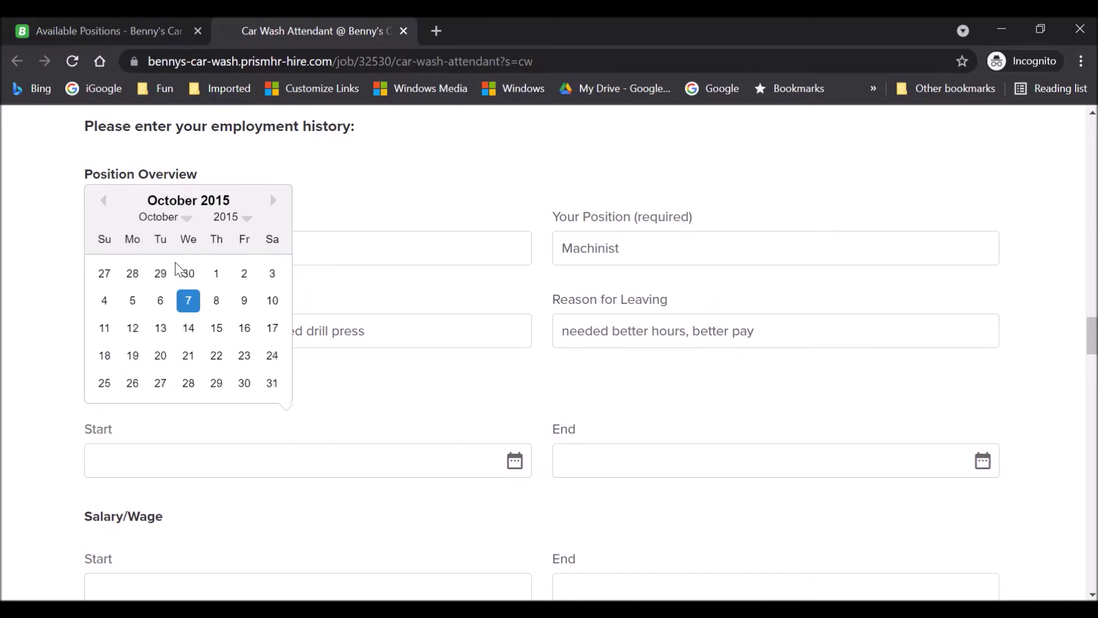
click(187, 222)
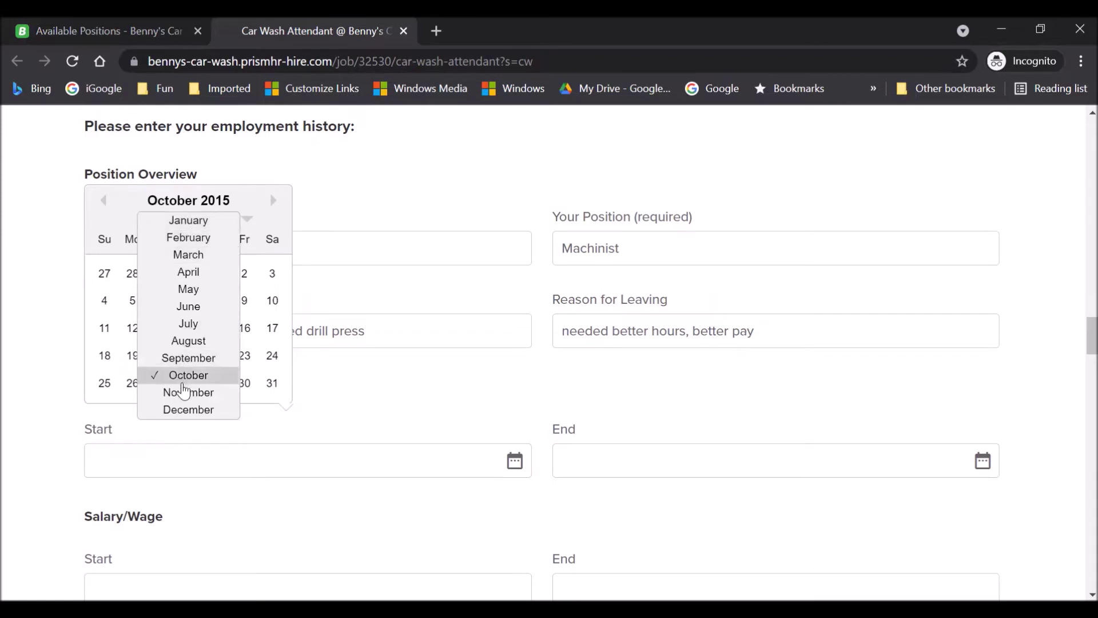
click(184, 411)
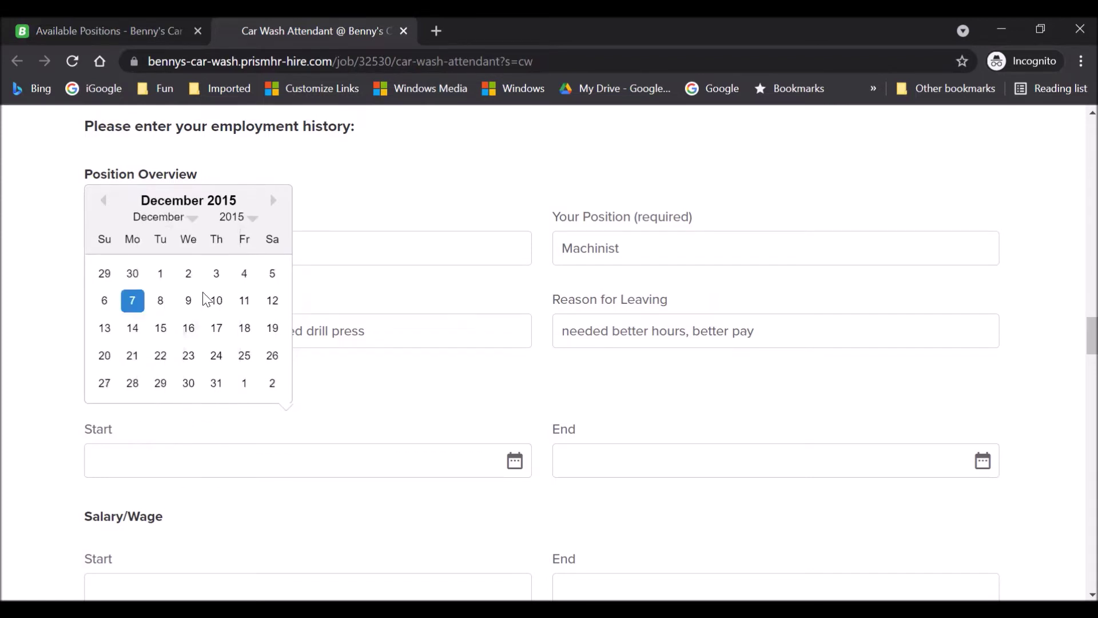
click(254, 226)
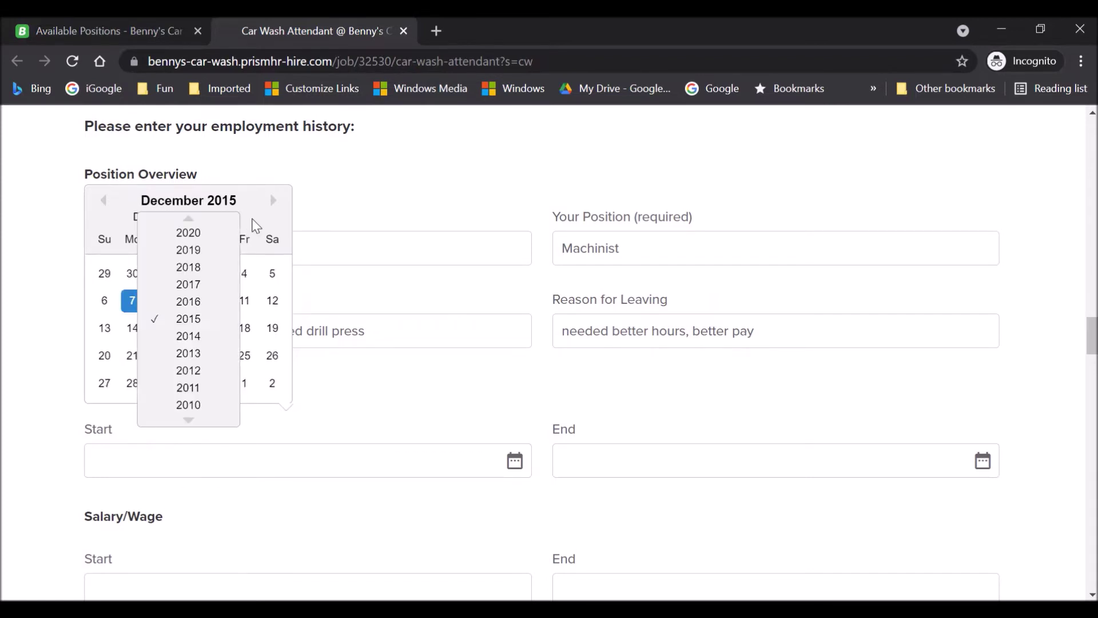
click(191, 283)
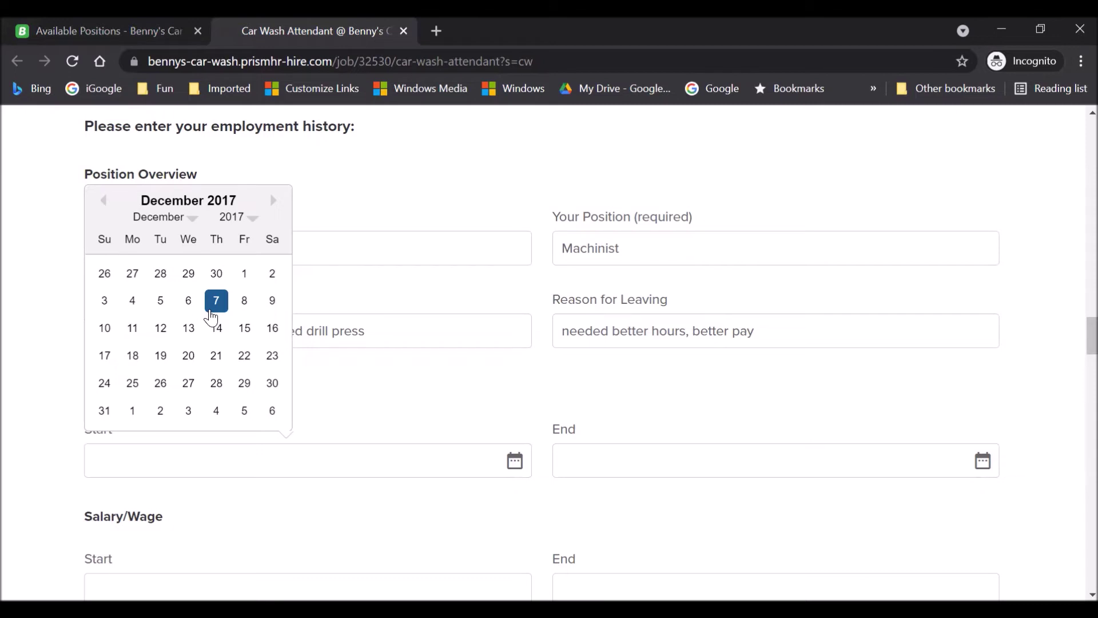
click(244, 274)
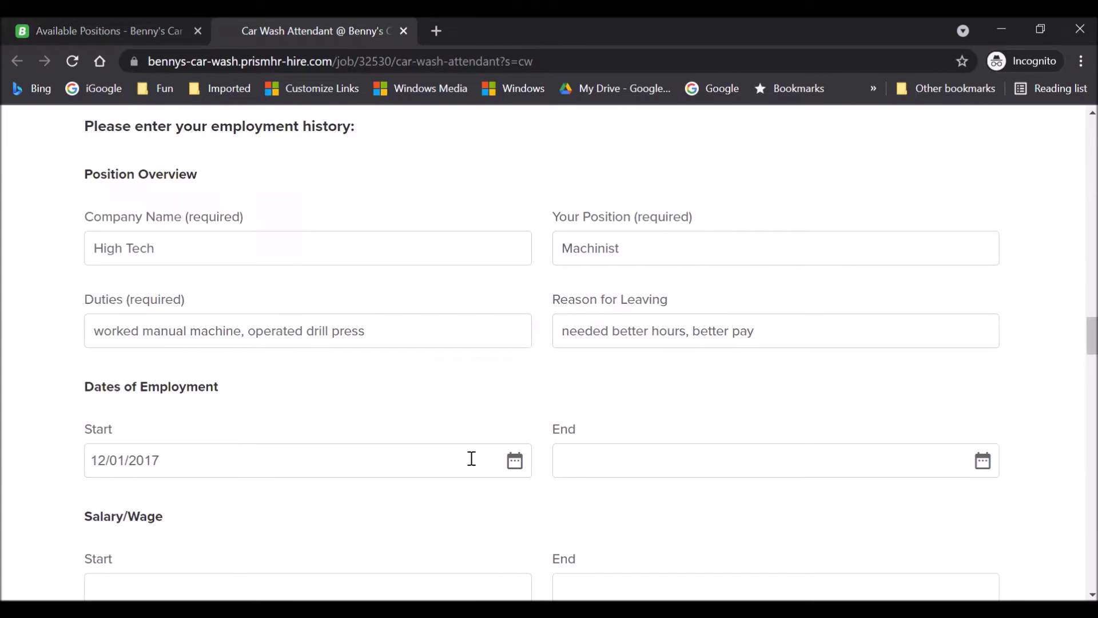
click(807, 458)
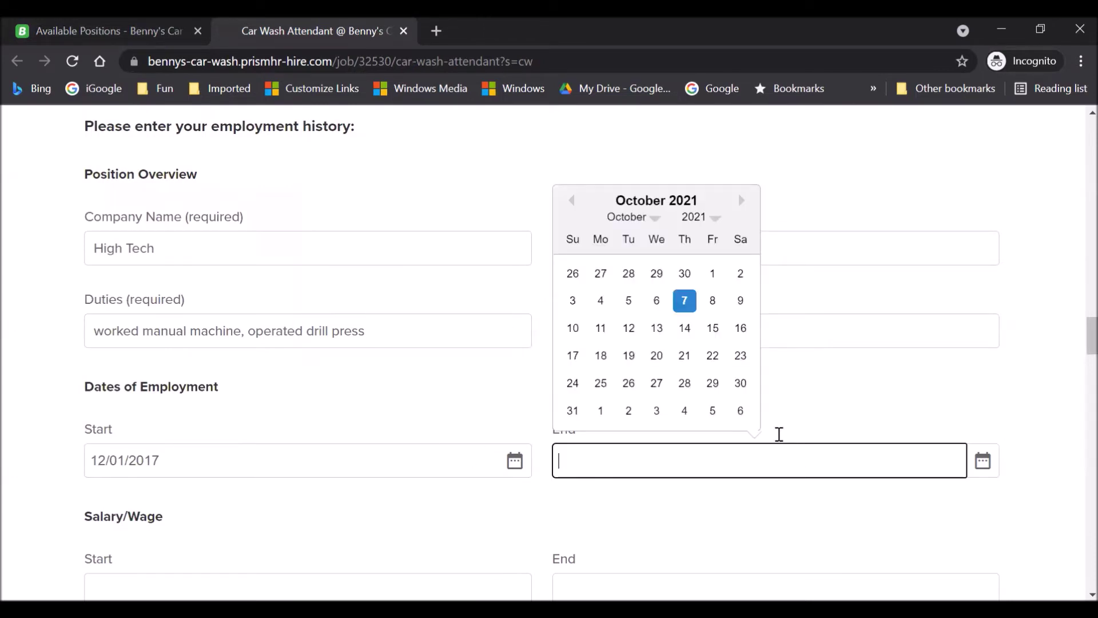
click(713, 218)
click(654, 336)
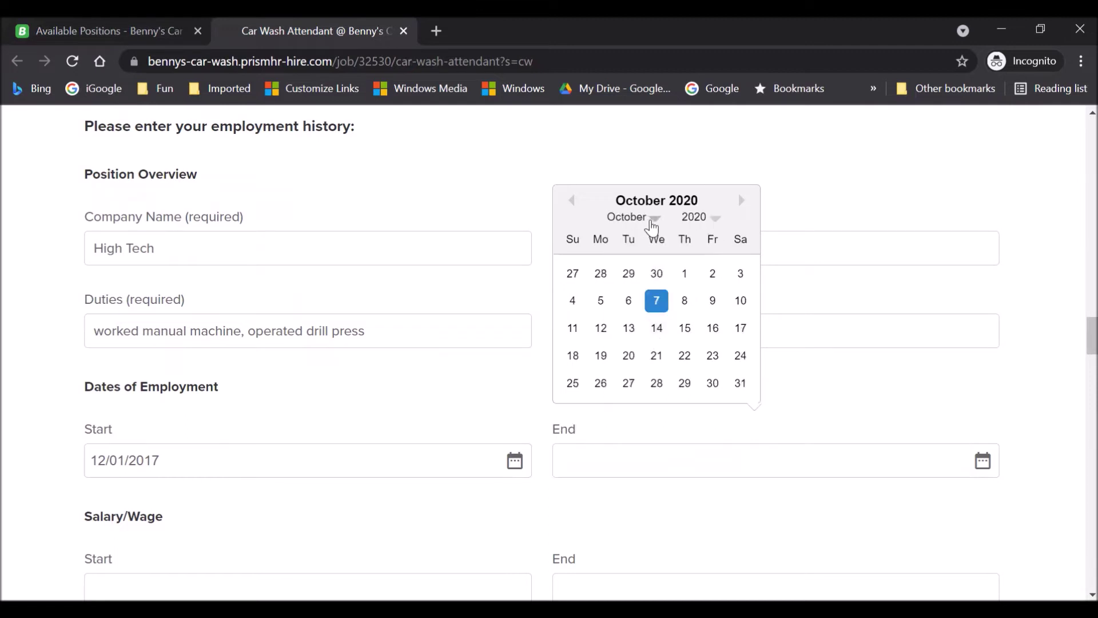
click(649, 221)
click(667, 323)
click(600, 300)
scroll(115, 349, down, 4)
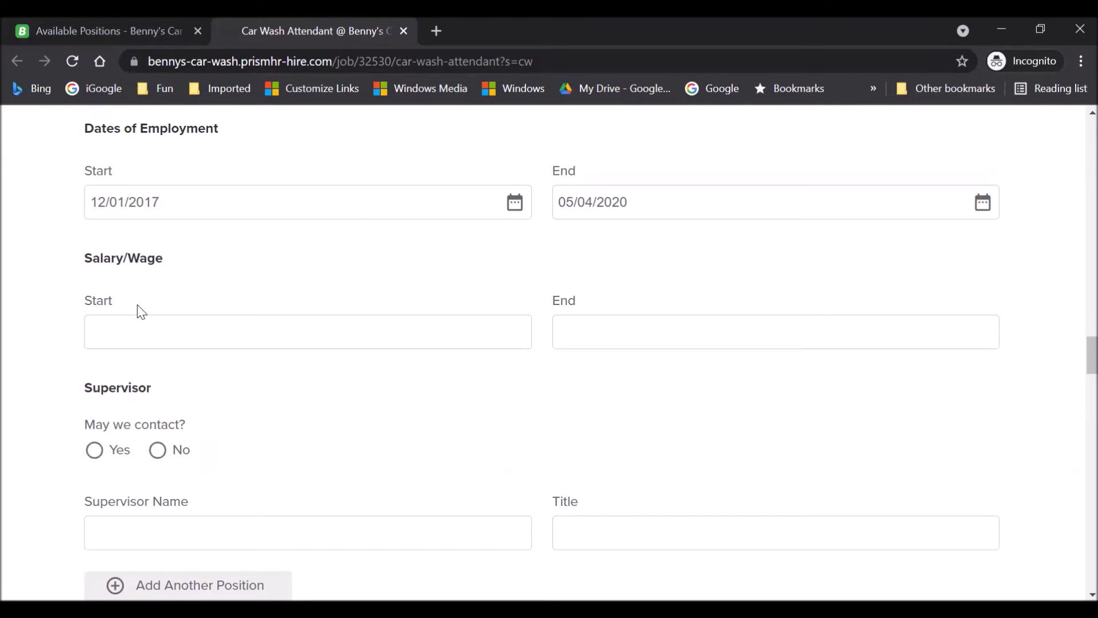
click(142, 340)
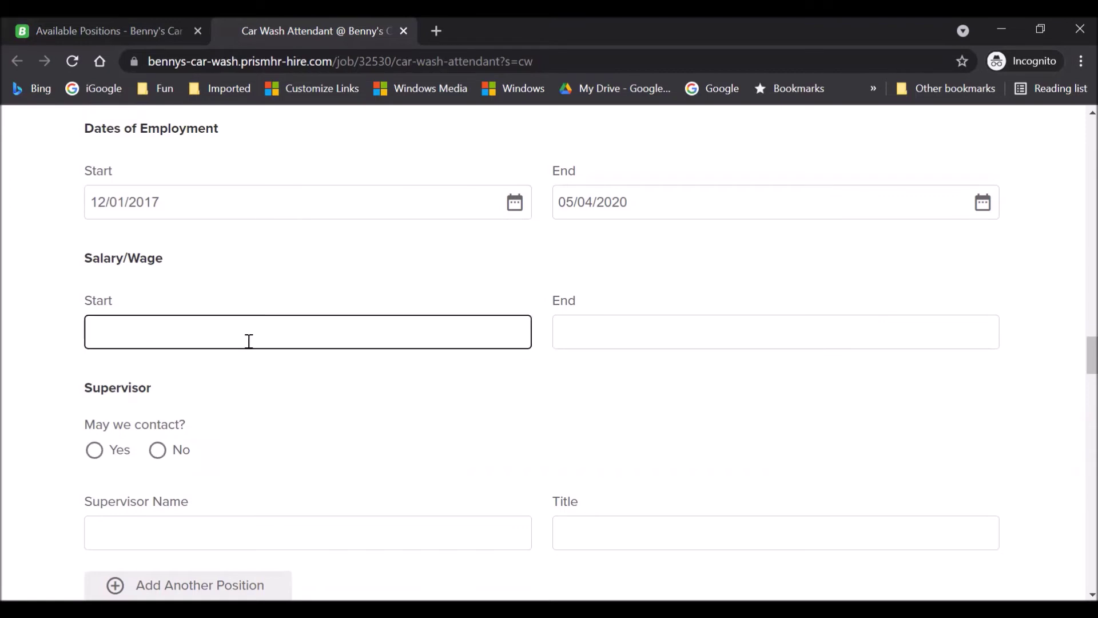
scroll(247, 343, down, 1)
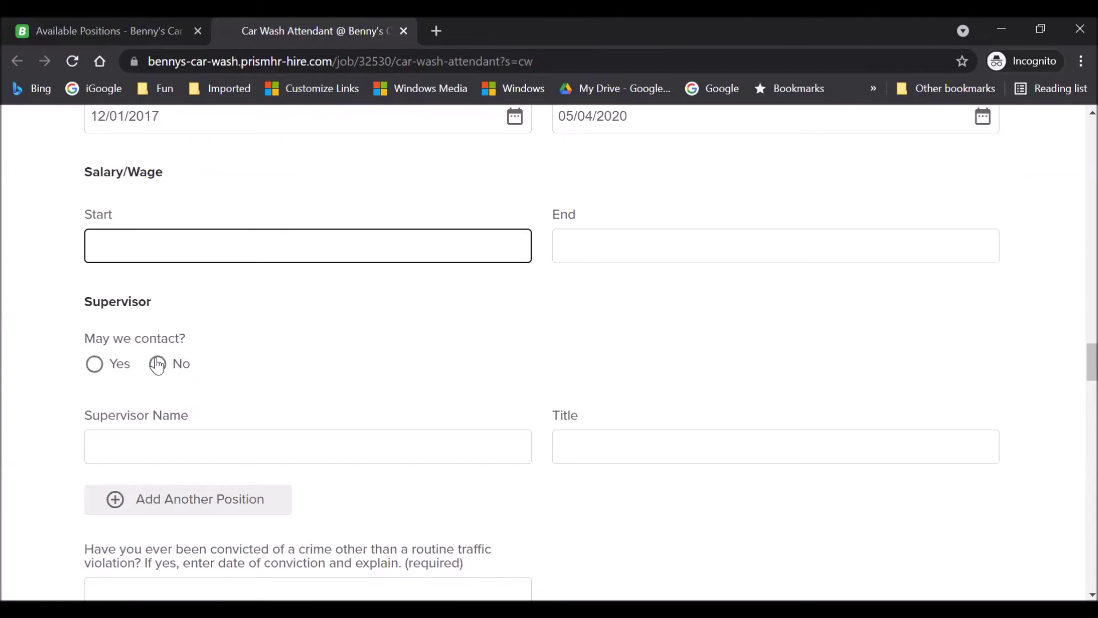
Select Yes for 'May we contact?', then enter the supervisor's name and the title 'Supervisor'.
click(91, 370)
click(189, 446)
text(Alexan)
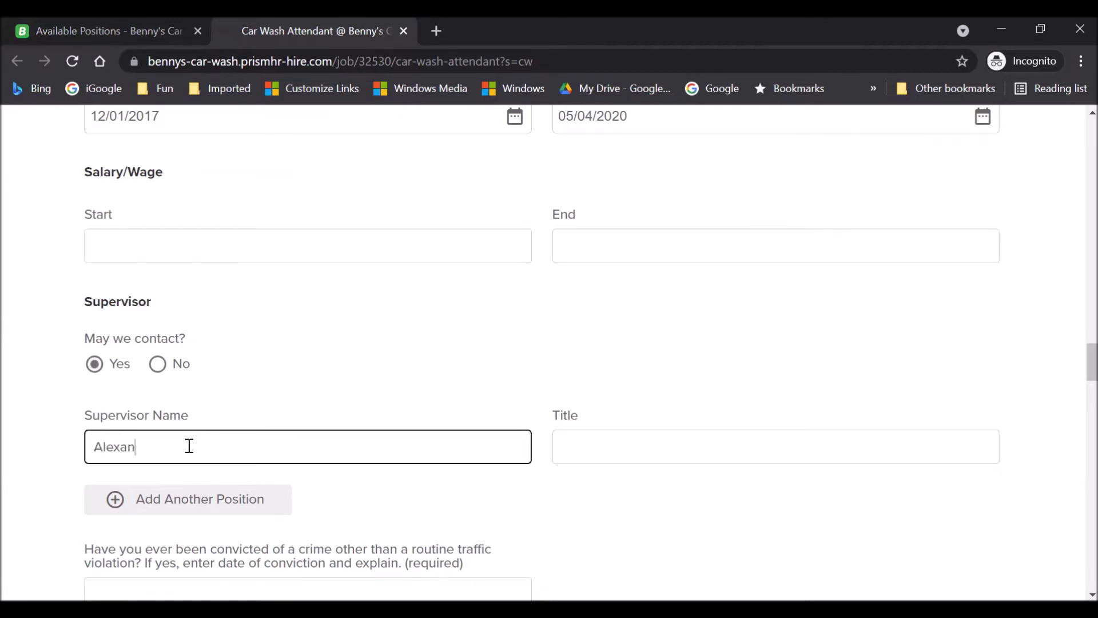
text(der Hamilton)
click(599, 450)
text(Supervisor)
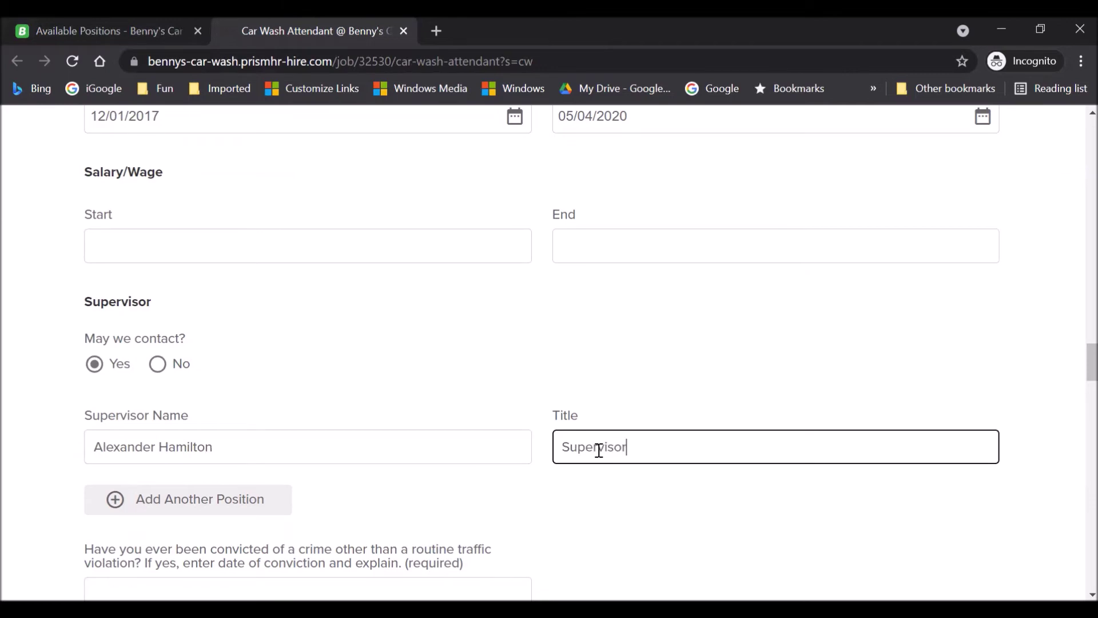
scroll(148, 276, down, 3)
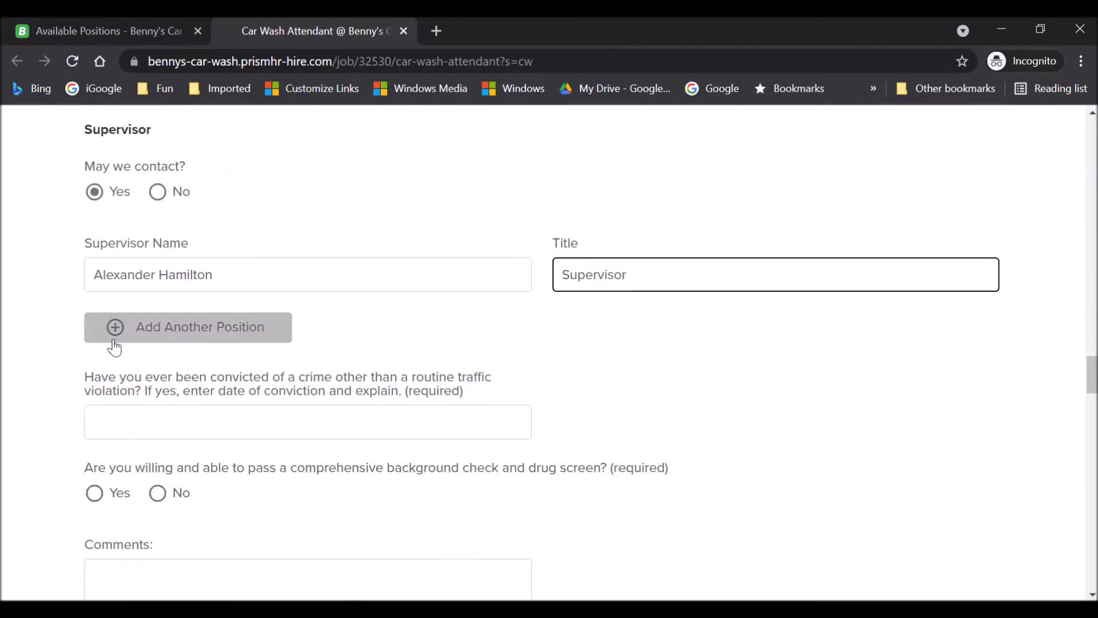
scroll(69, 350, up, 5)
scroll(58, 355, up, 6)
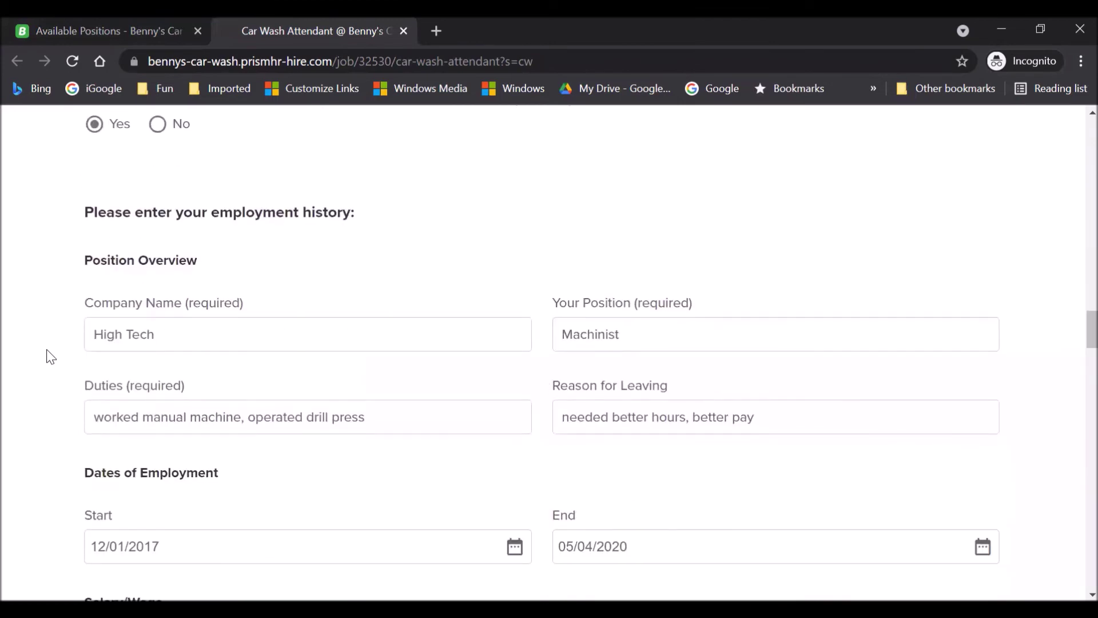
scroll(51, 356, down, 11)
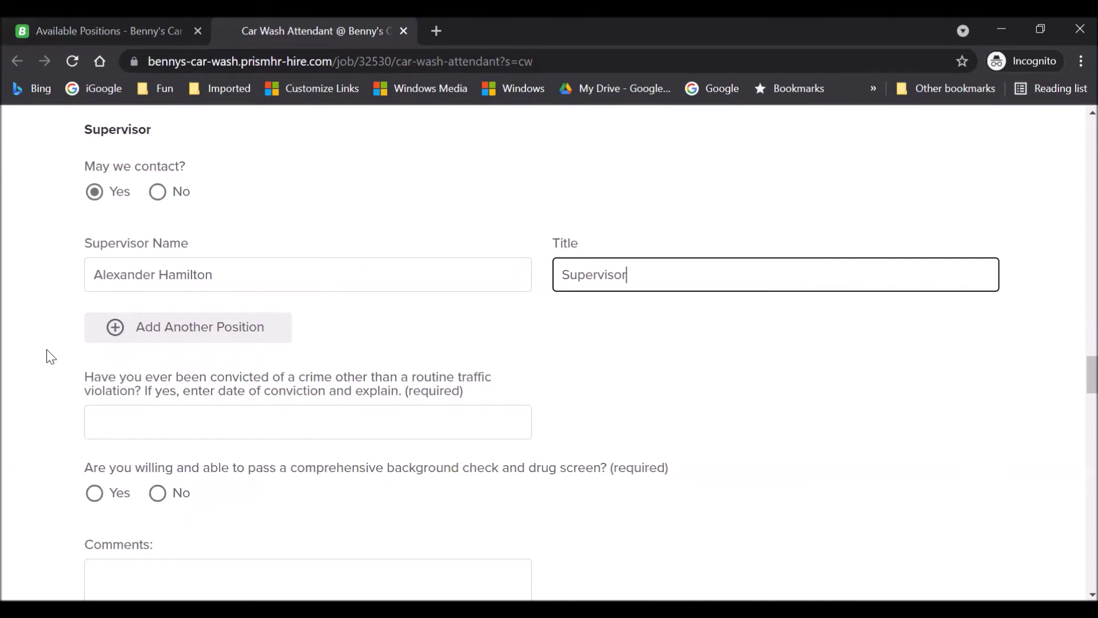
Add another position: Walmart, Cashier, duties 'operated cash register', reason 'needed better pay and better hours'.
click(115, 329)
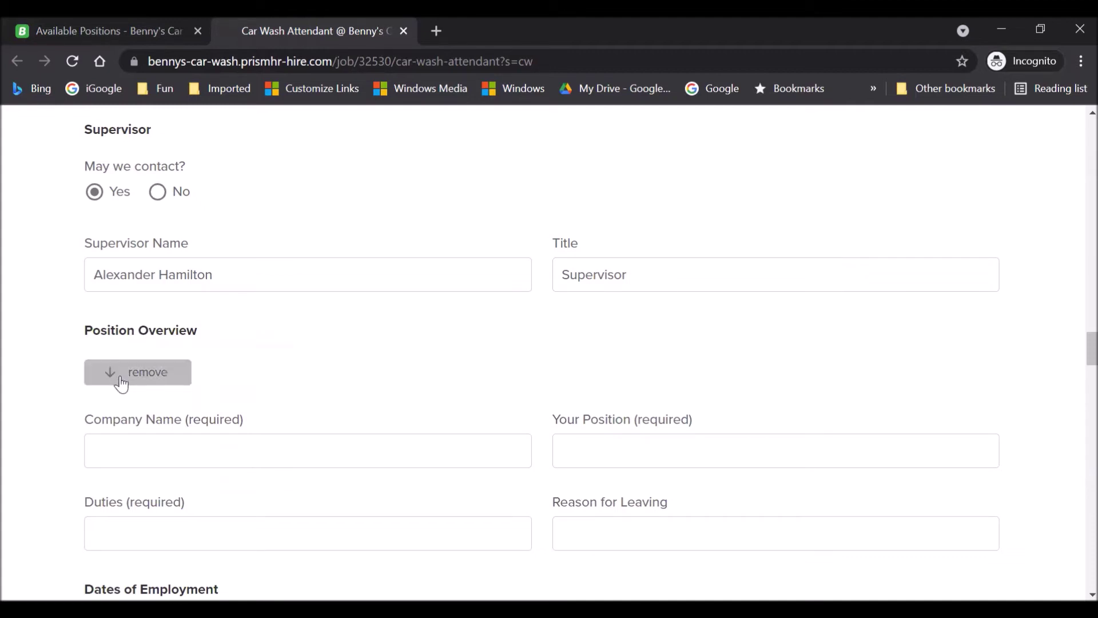
scroll(43, 376, down, 3)
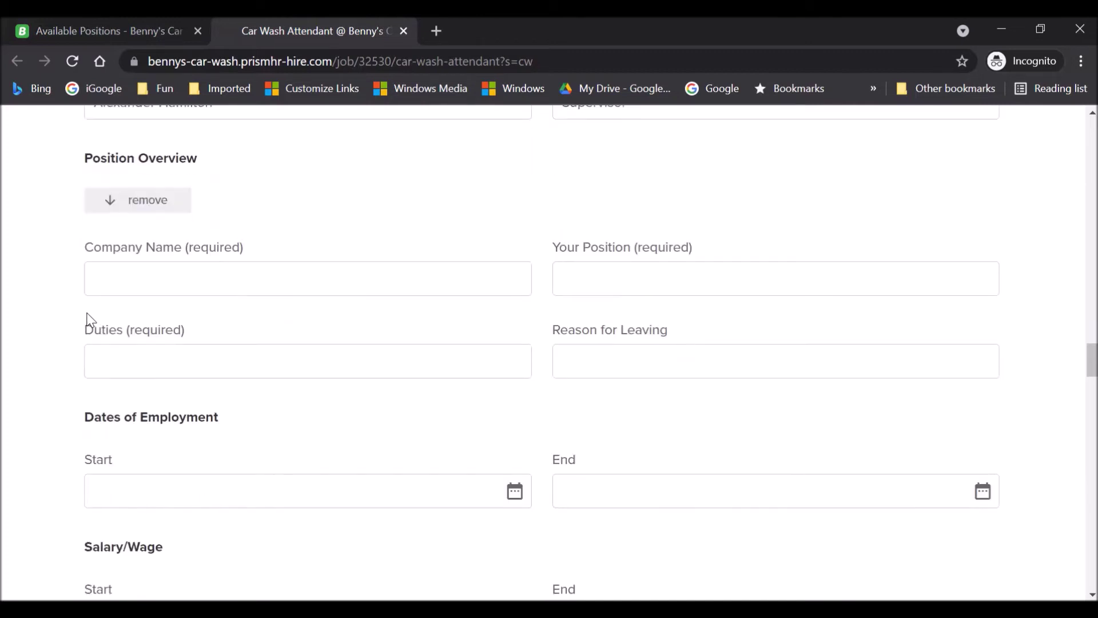
click(121, 281)
text(a)
key(BackSpace)
text(Walmart)
click(634, 275)
text(Cashier)
click(128, 364)
text(operated cash register)
key(Tab)
text(needed better pay and better hours)
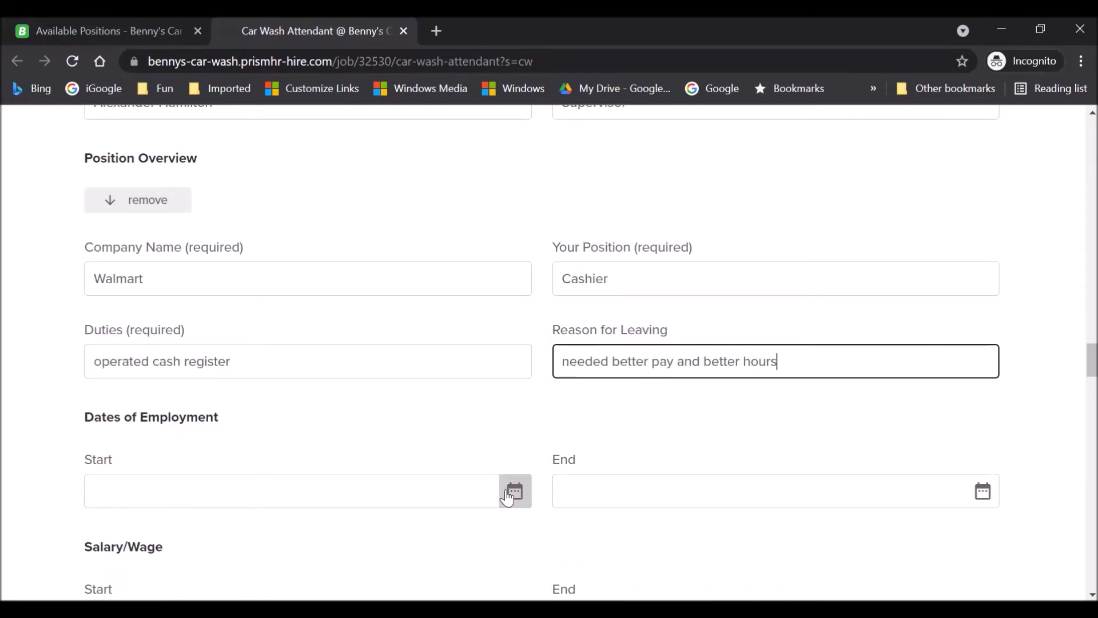
Set the Walmart employment dates from 11/02/2015 to 11/01/2017.
click(515, 491)
click(245, 251)
click(188, 435)
click(157, 247)
click(189, 424)
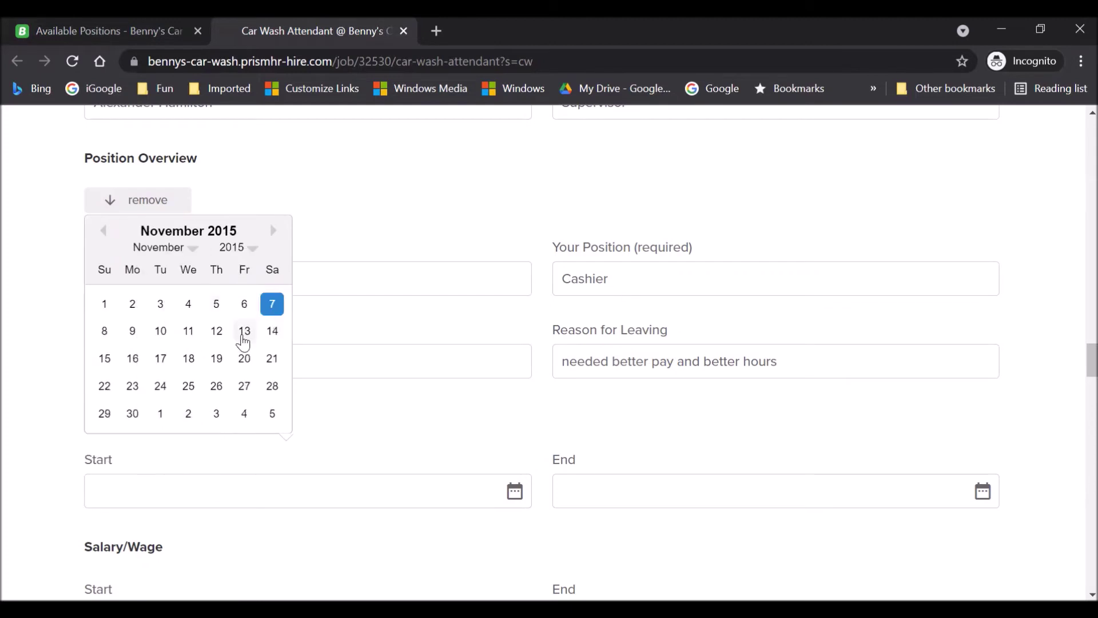
click(132, 304)
key(Tab)
click(713, 250)
click(678, 418)
click(652, 250)
click(664, 276)
click(659, 308)
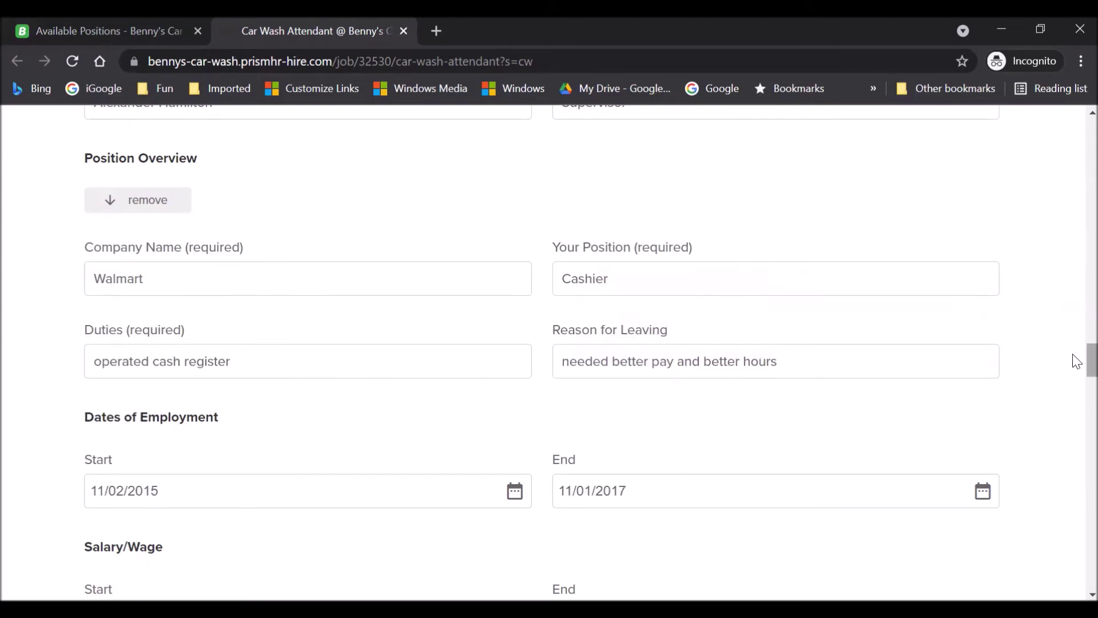
Allow contacting the Walmart supervisor and enter their name with the title Manager.
scroll(1073, 361, down, 7)
click(95, 284)
click(161, 373)
key(Tab)
text(Manager)
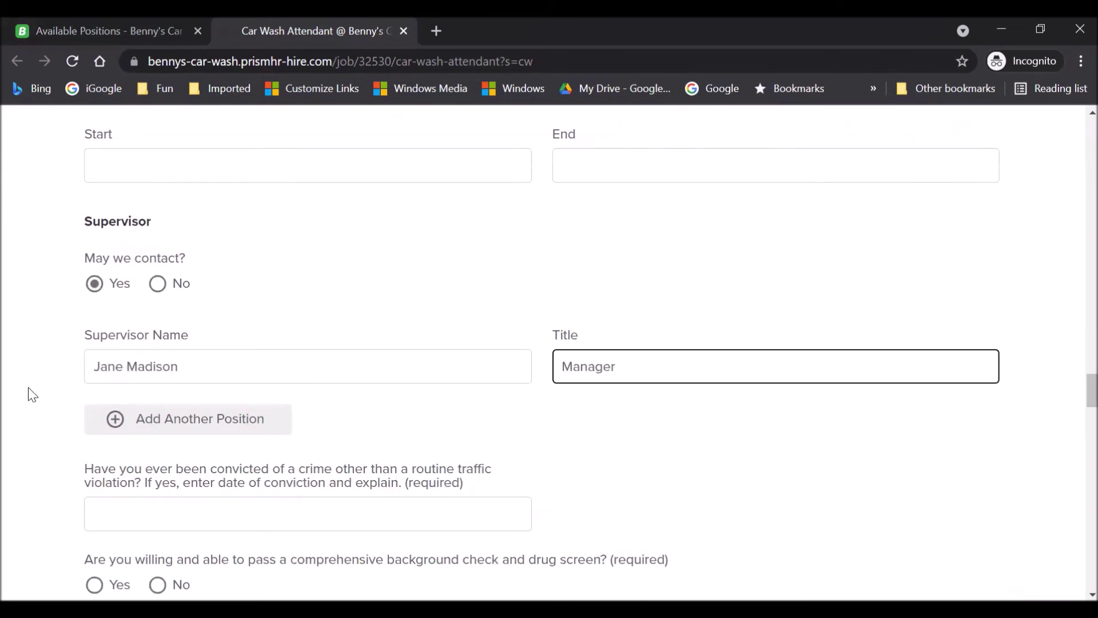
scroll(32, 394, down, 3)
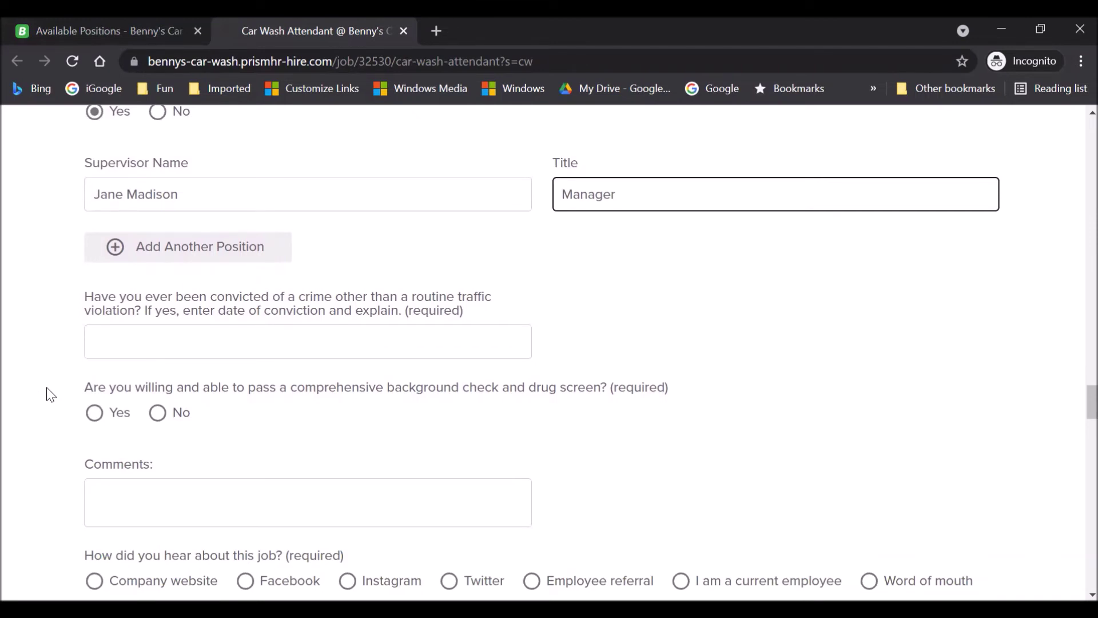
Type 'no' for the conviction question and select Yes for the background check and drug screen.
click(181, 339)
text(no)
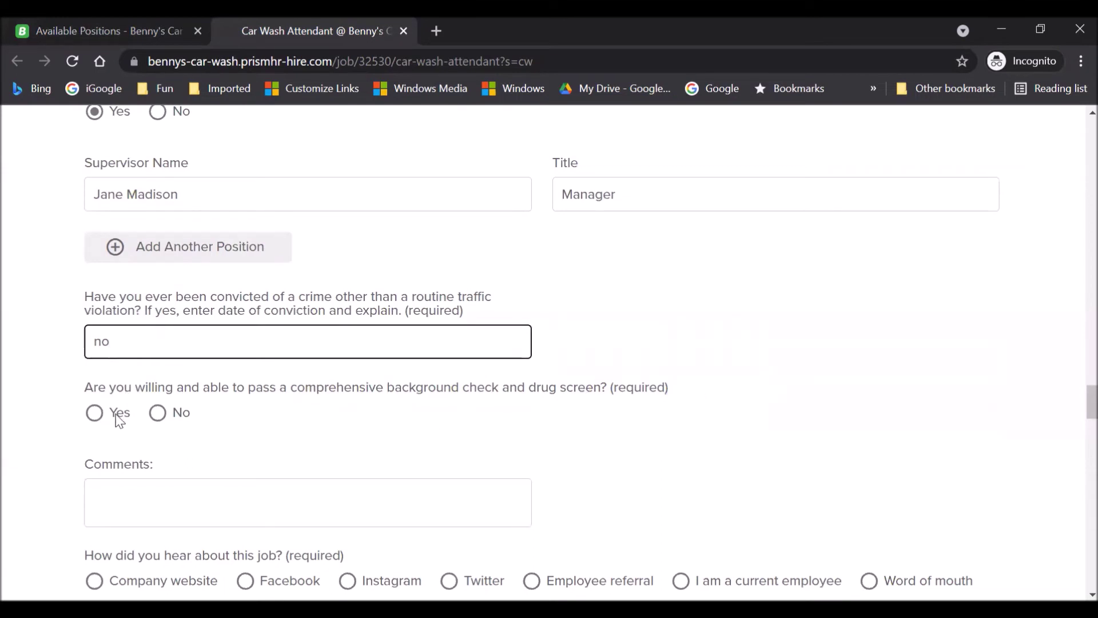
click(95, 412)
scroll(12, 474, down, 1)
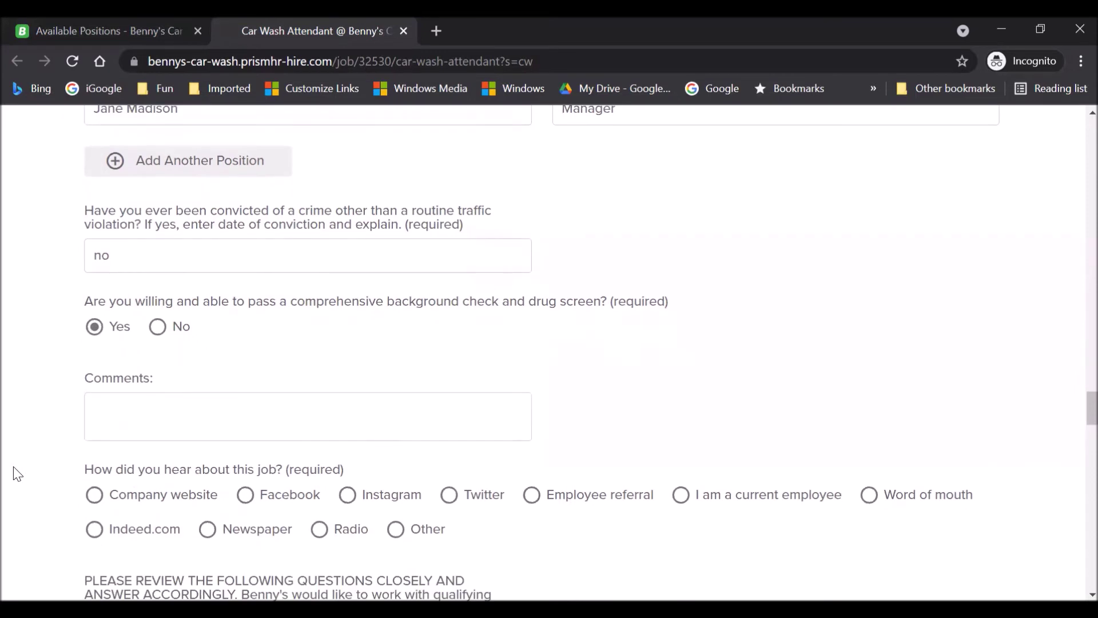
scroll(34, 404, down, 1)
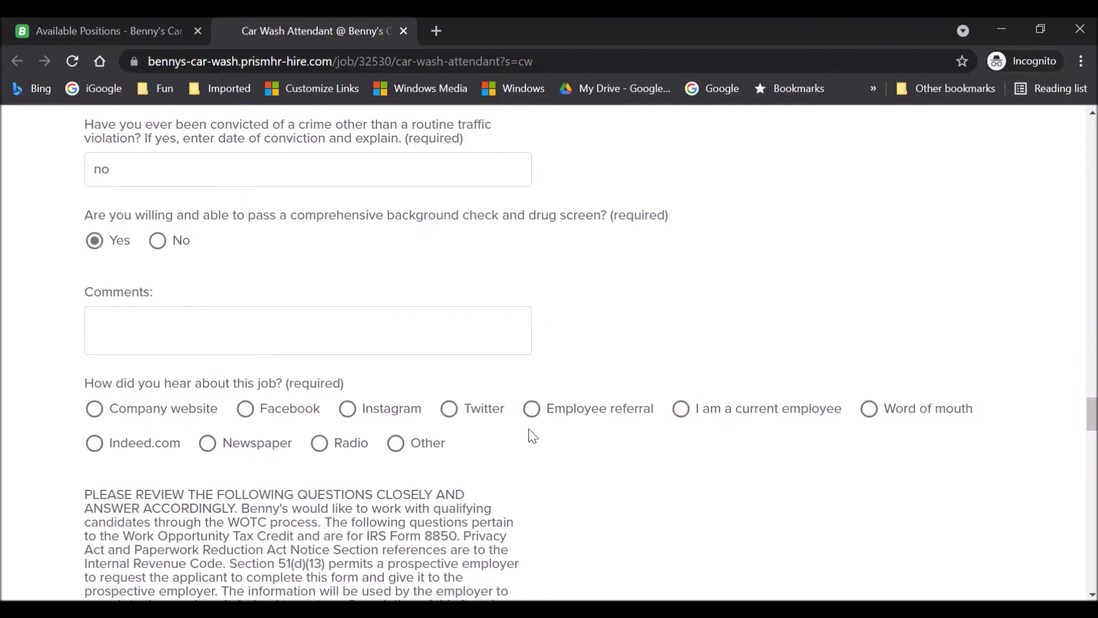
Select 'Company website' as how you heard about the job and scroll through the WOTC notice.
click(98, 413)
scroll(1076, 424, down, 3)
scroll(1075, 426, down, 3)
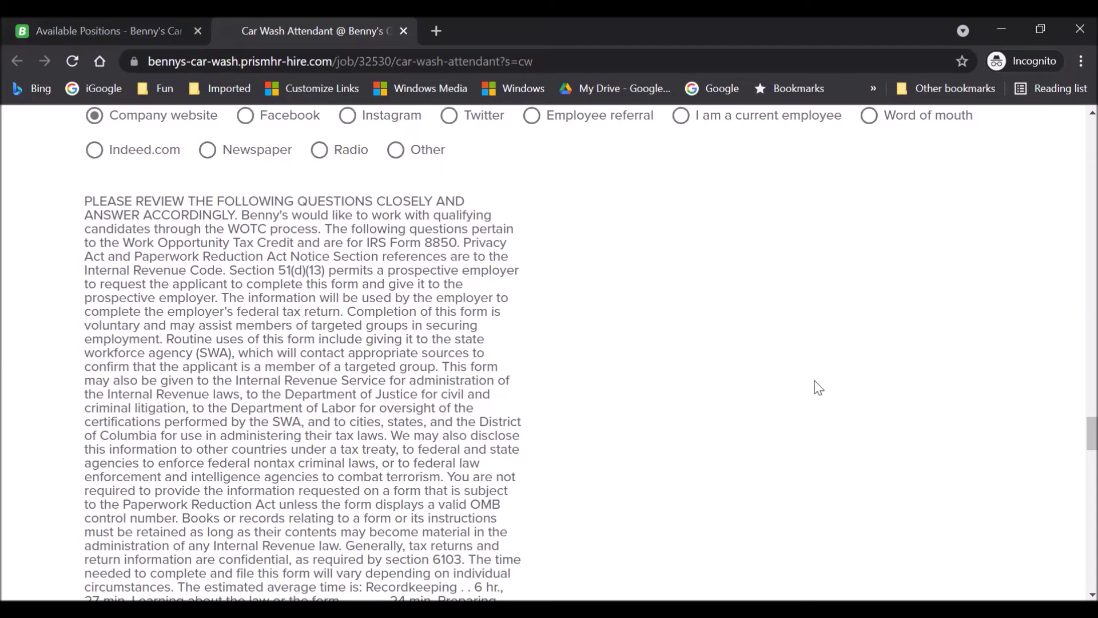
drag(1073, 421, 1073, 442)
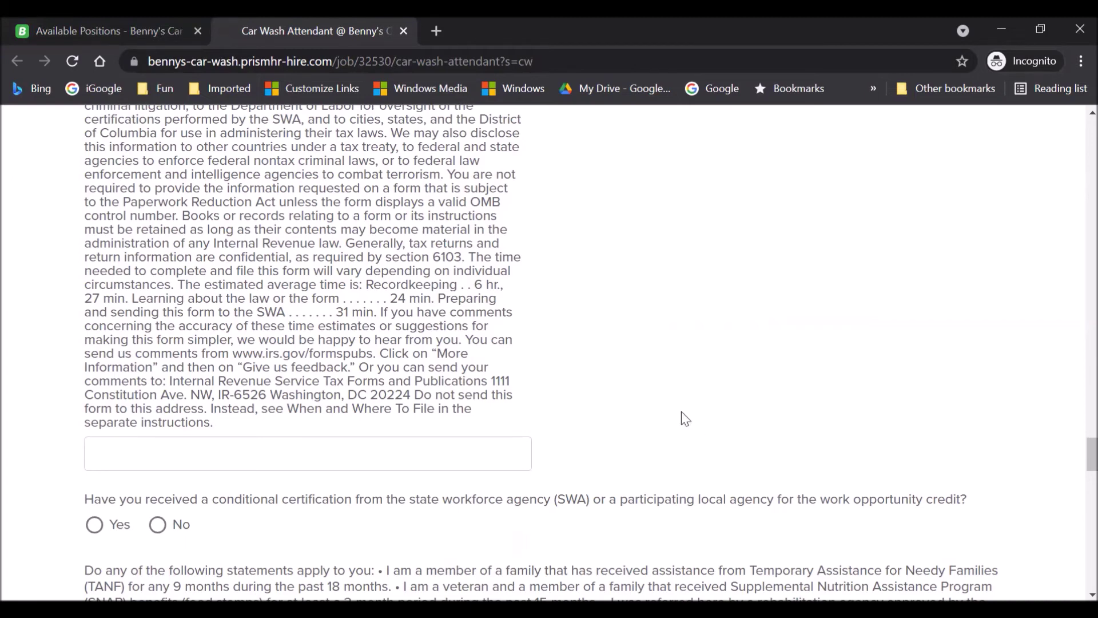
scroll(677, 410, down, 2)
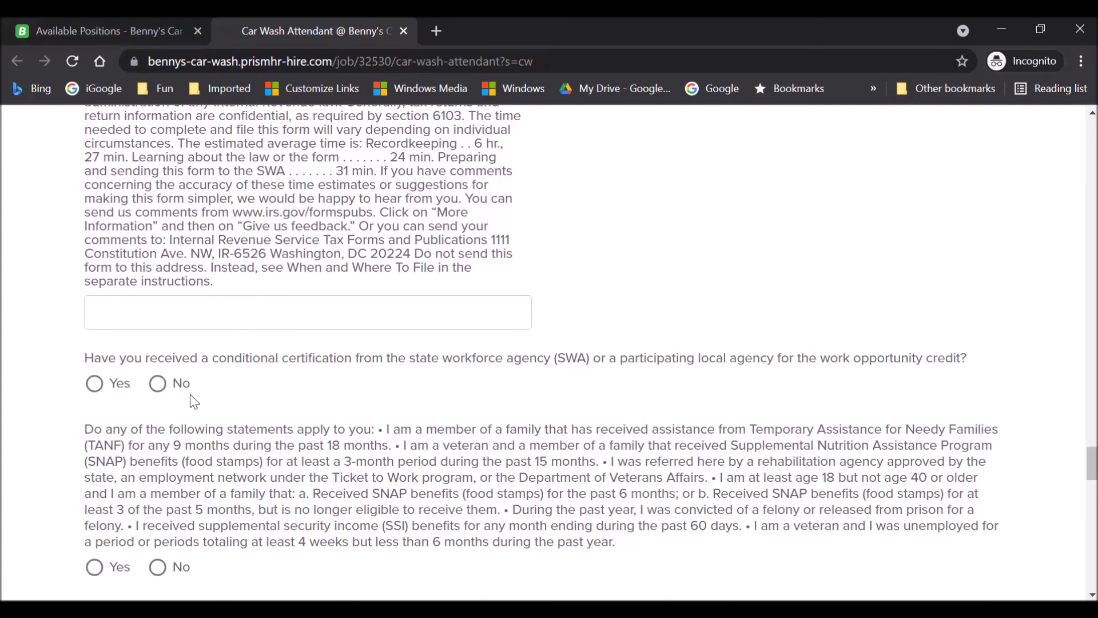
Answer No to the SWA conditional certification question and read through the eligibility statements.
click(159, 385)
scroll(1072, 455, down, 2)
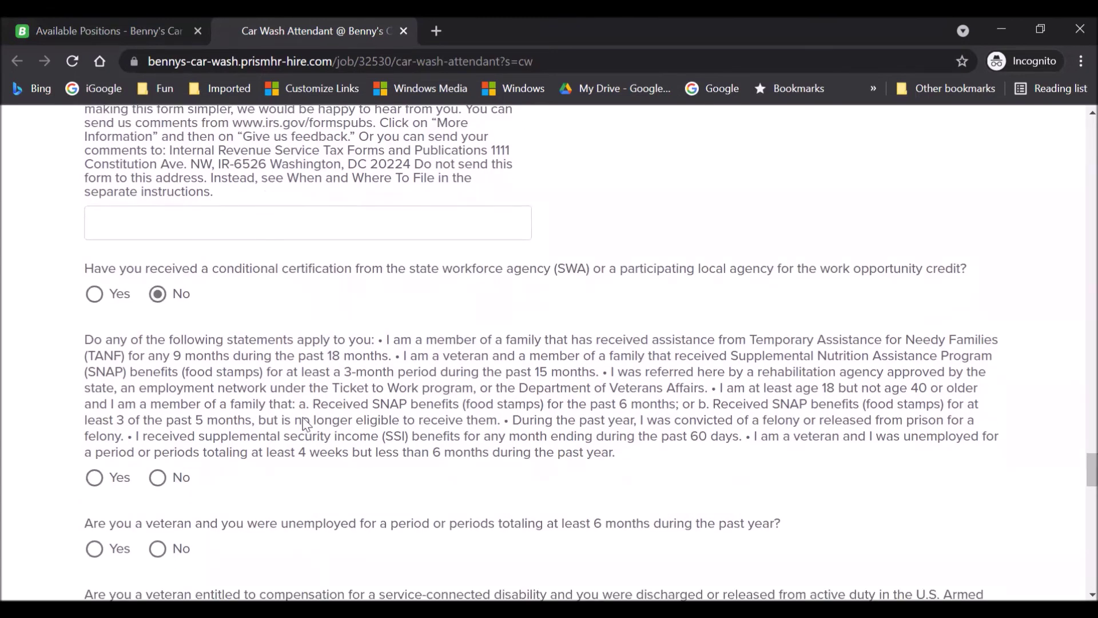
drag(387, 340, 392, 364)
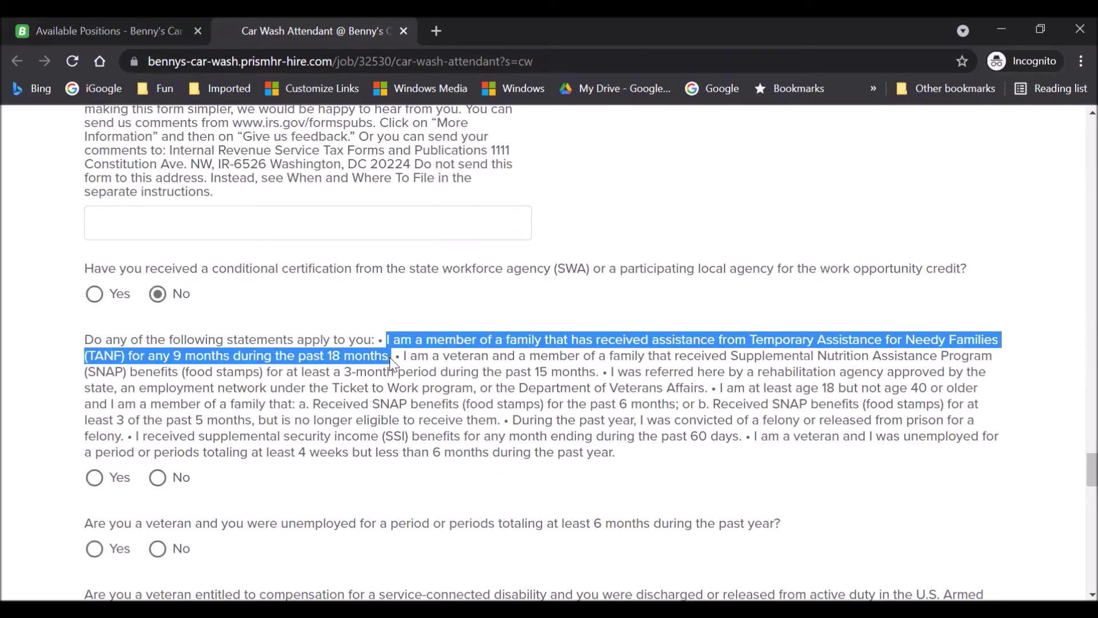
drag(399, 360, 639, 461)
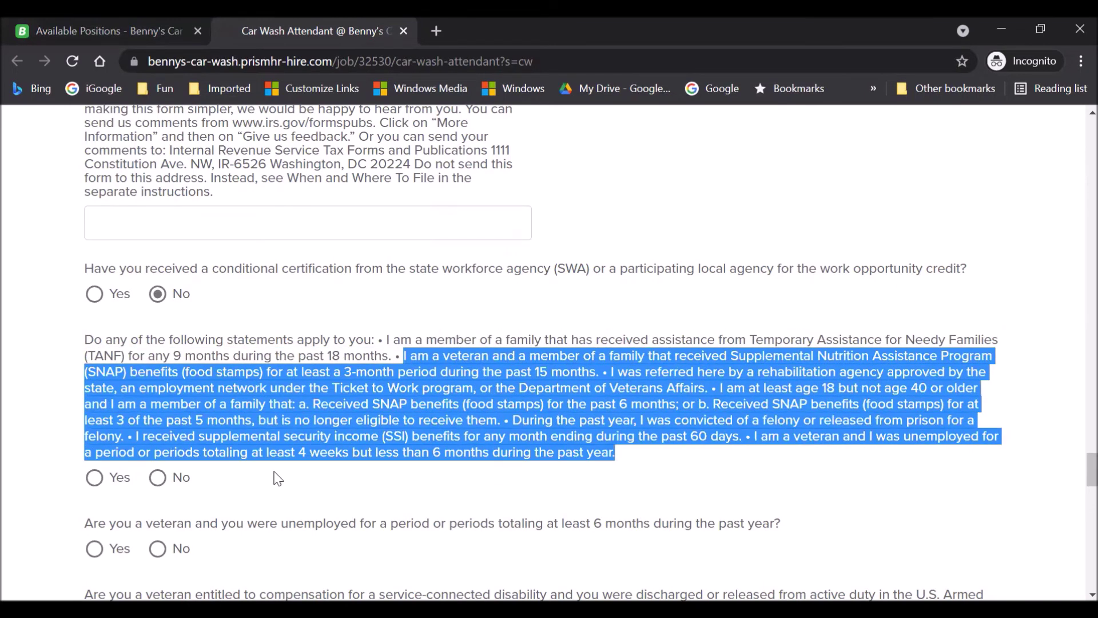